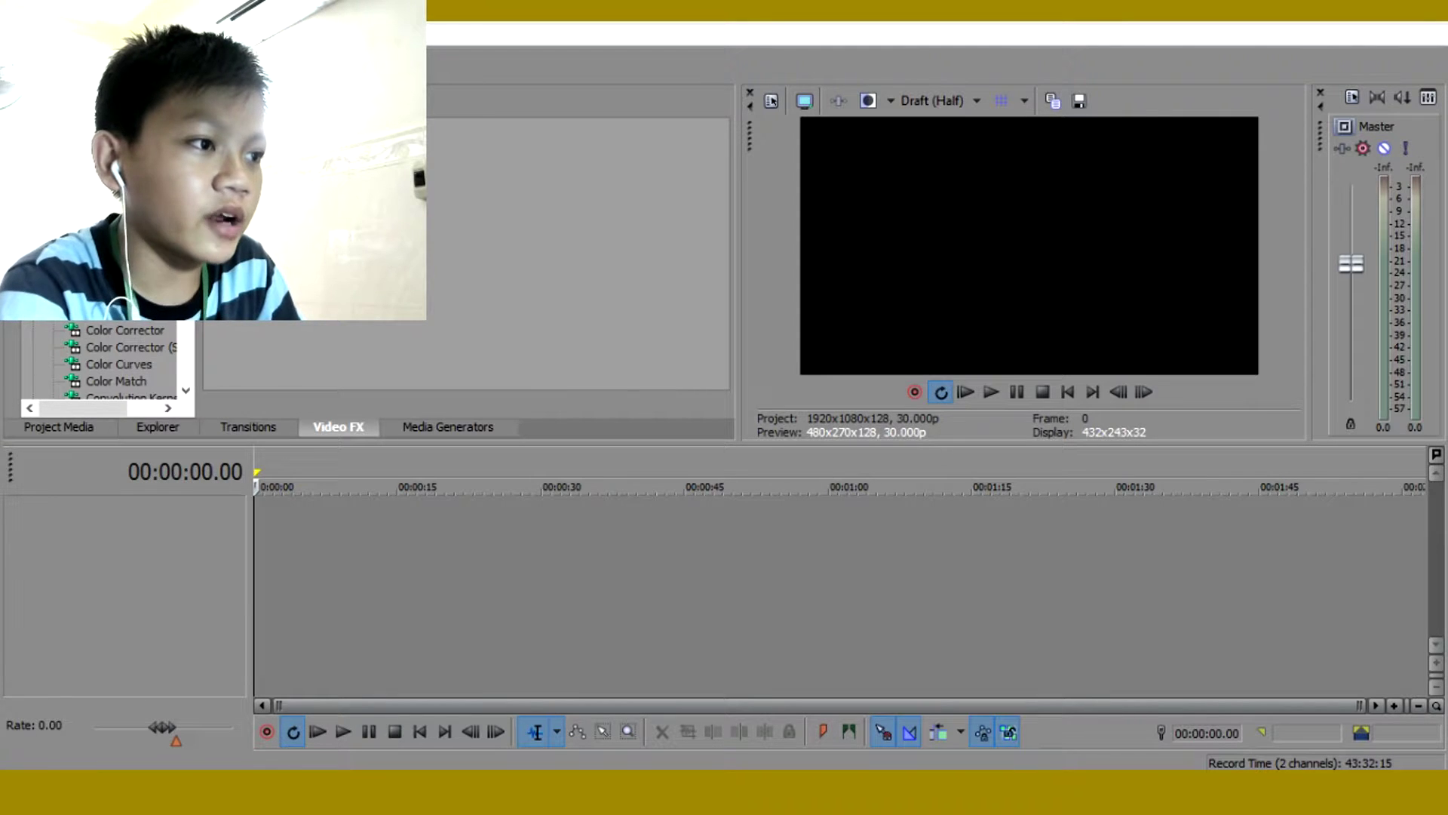
# Resize and move the NCS - Files Explorer window over Vegas, with Project Media showing
pyautogui.moveTo(519, 62); pyautogui.dragTo(558, 106)
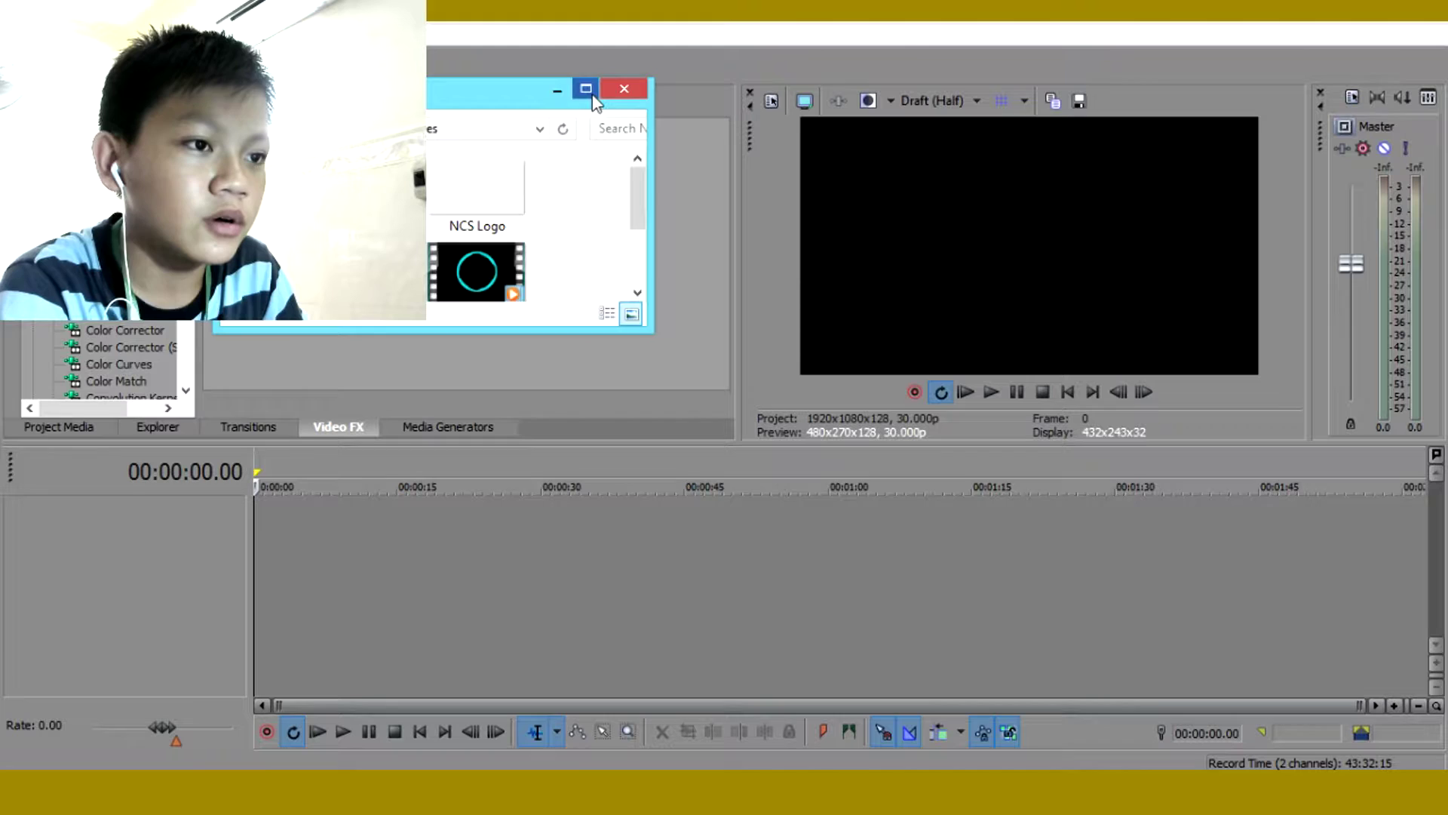
pyautogui.click(658, 343)
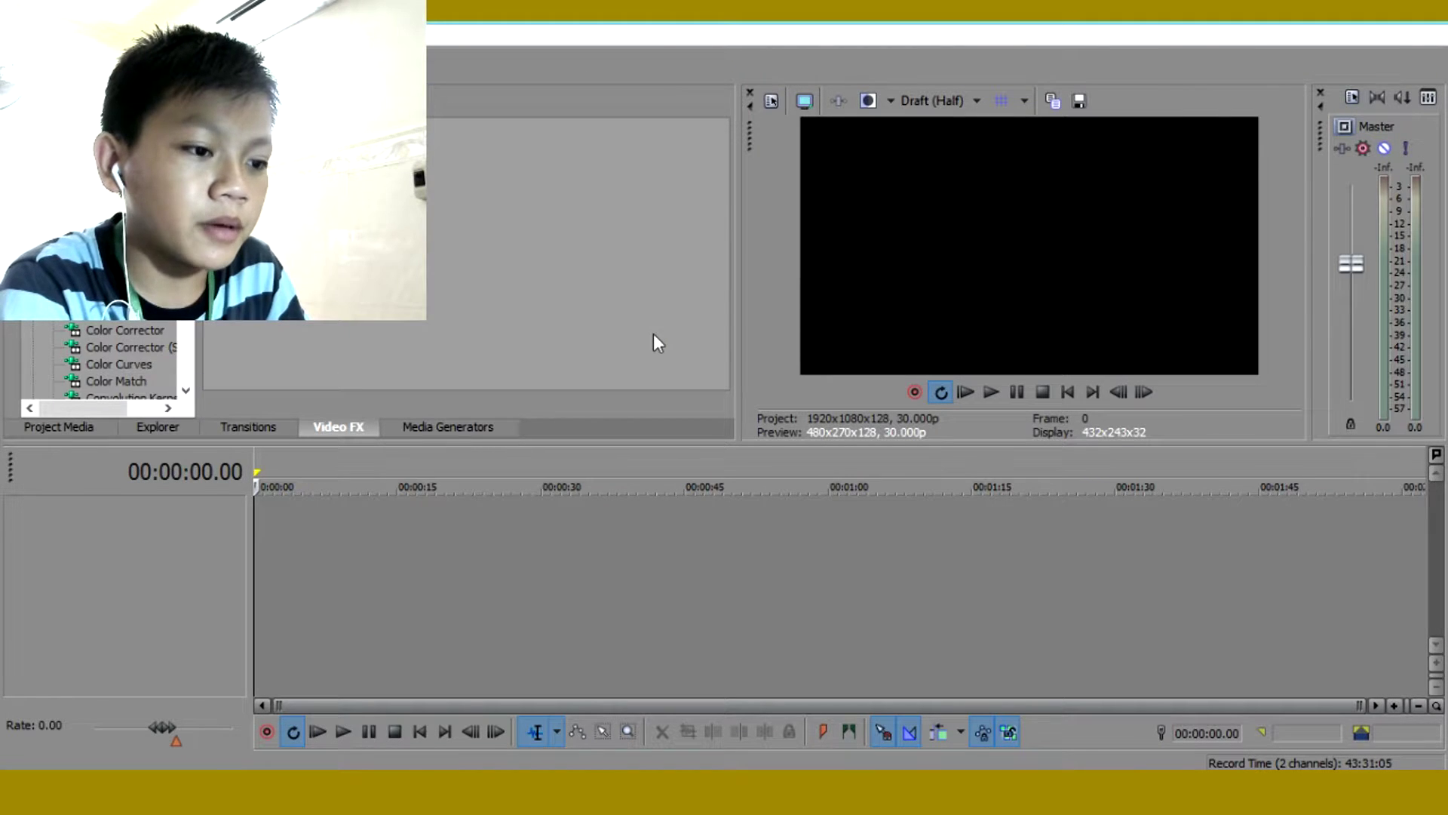
pyautogui.hotkey('alt', 'Tab')
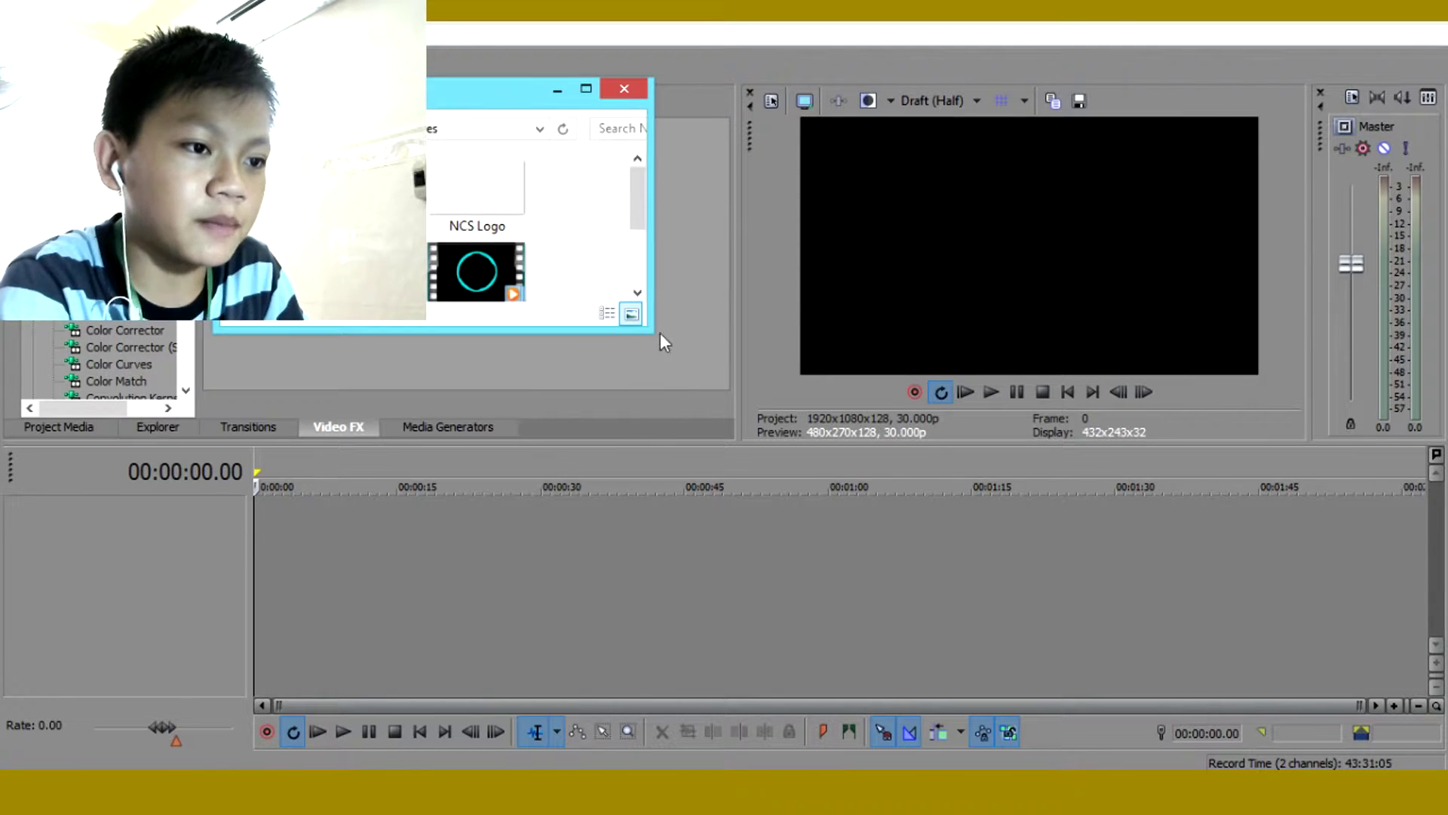
pyautogui.moveTo(651, 326); pyautogui.dragTo(754, 401)
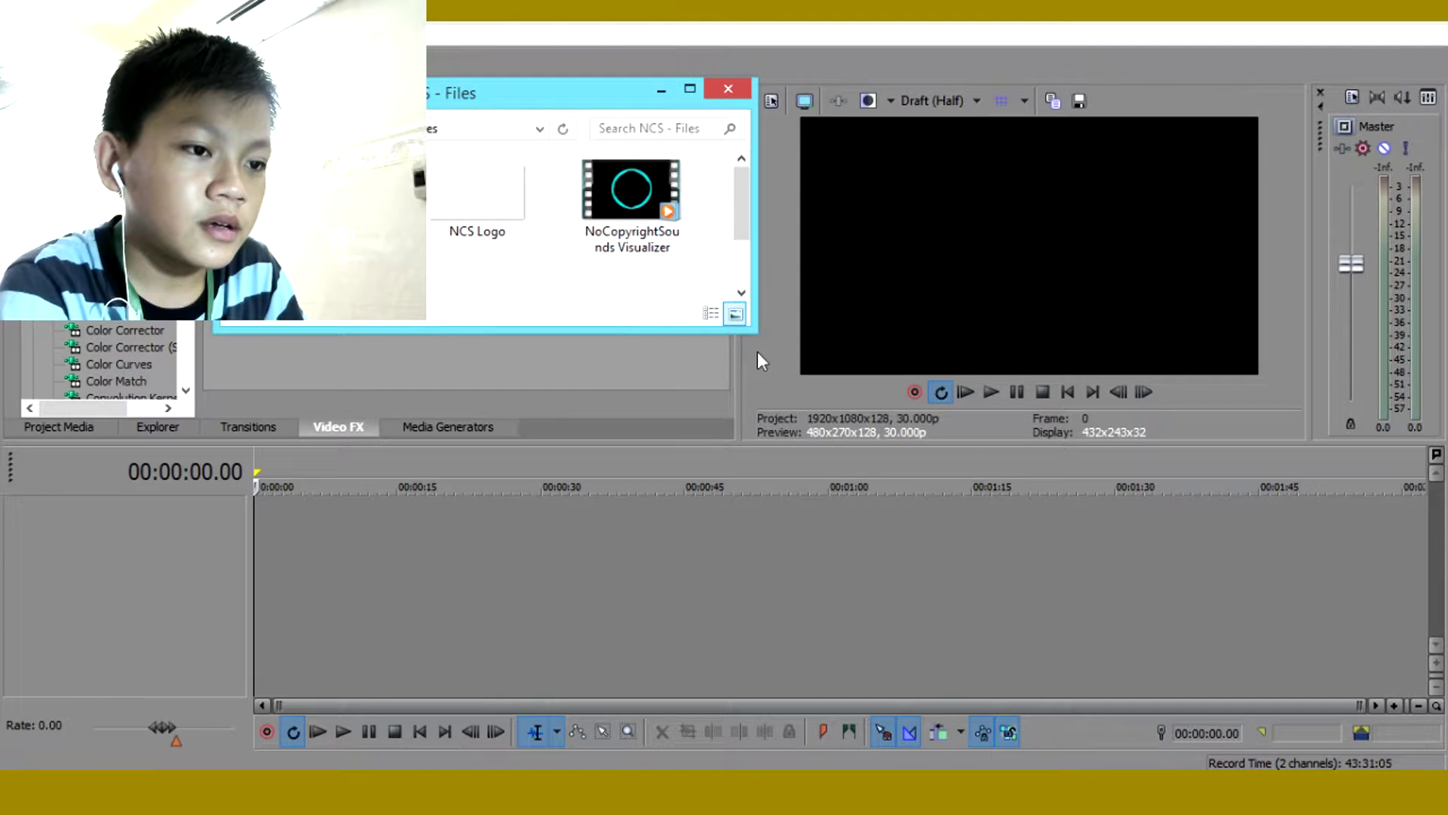
pyautogui.moveTo(754, 330); pyautogui.dragTo(966, 542)
pyautogui.moveTo(710, 102); pyautogui.dragTo(954, 332)
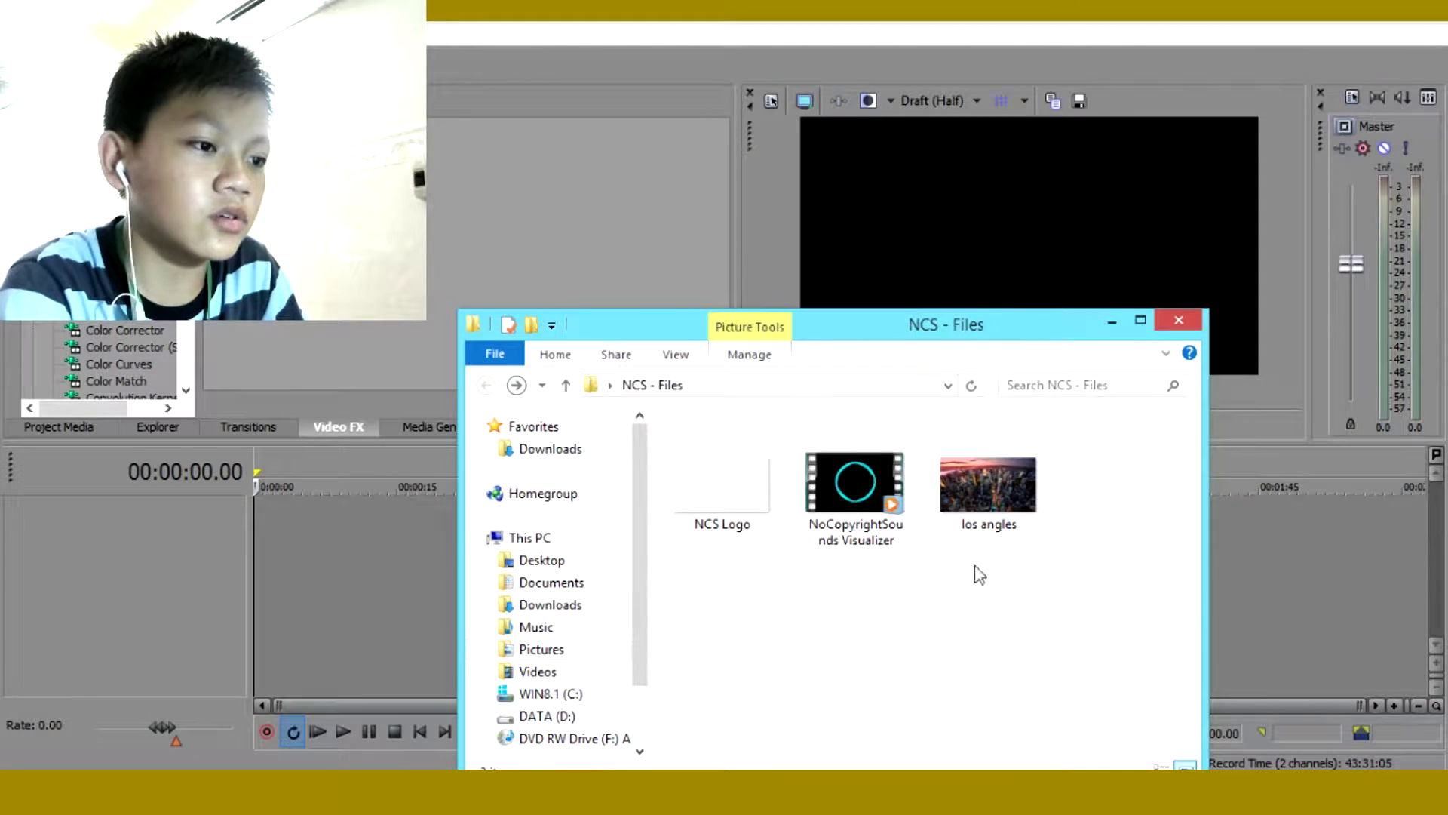
pyautogui.click(89, 427)
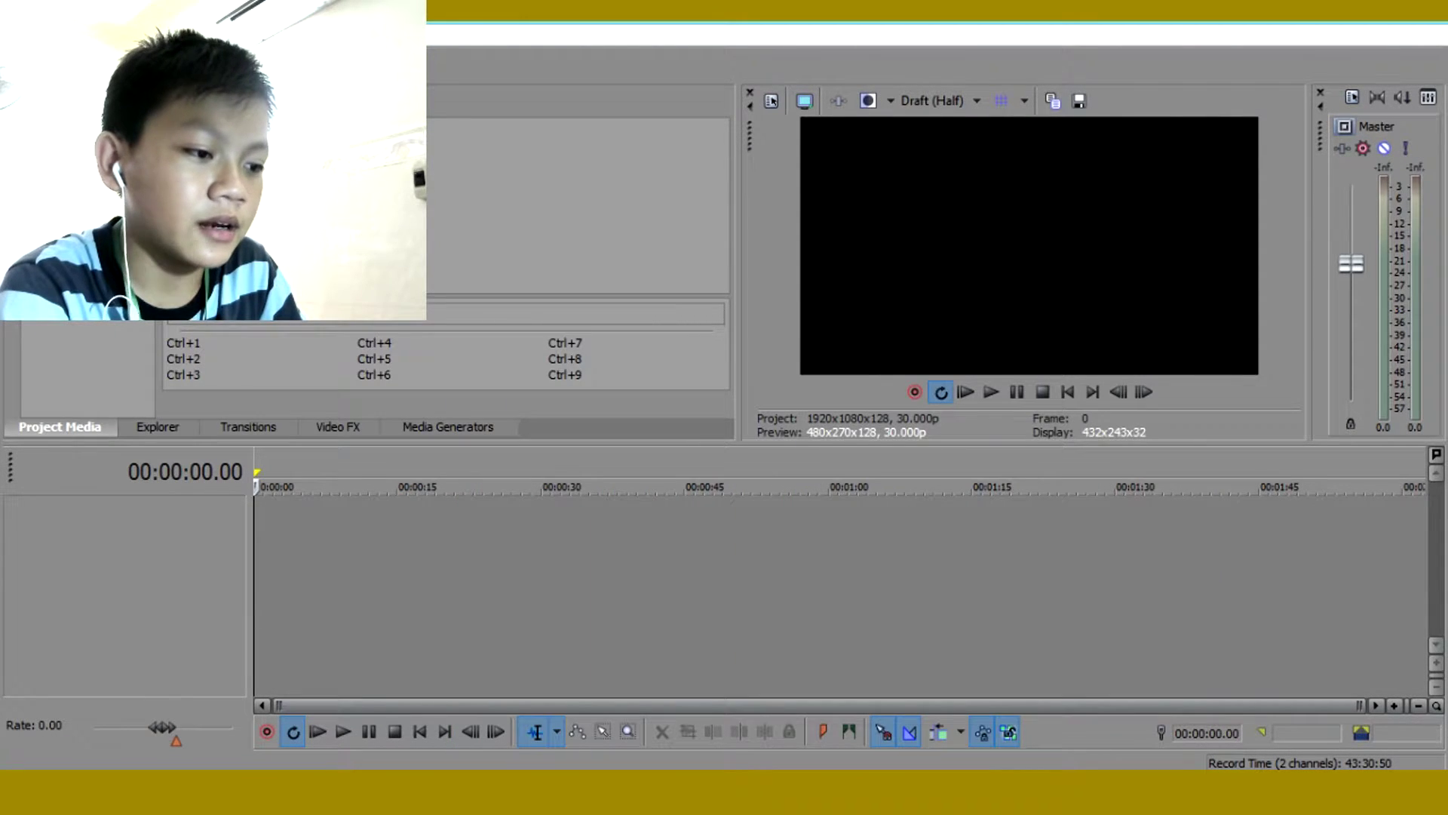
pyautogui.hotkey('alt', 'Tab')
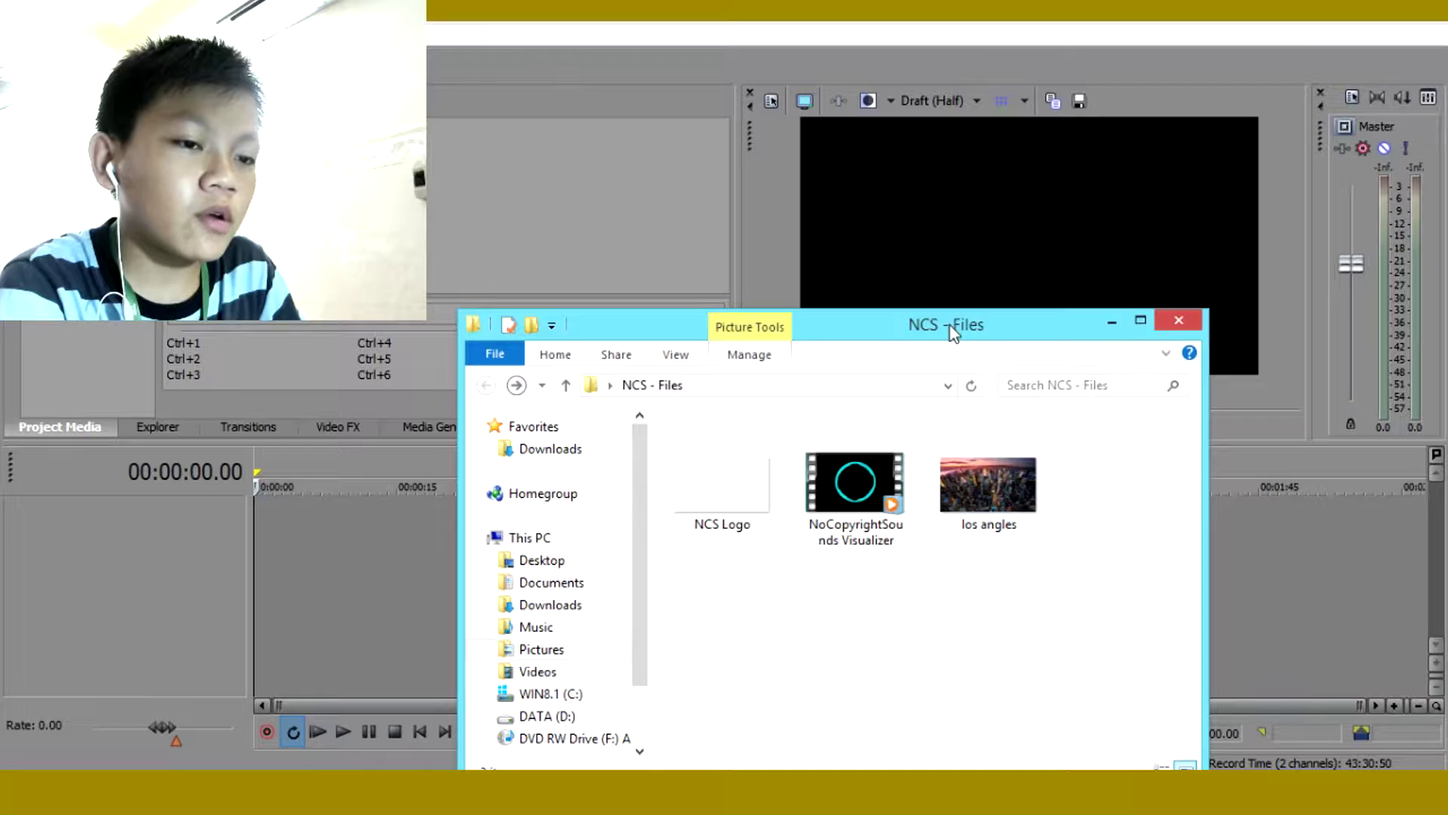
pyautogui.moveTo(949, 327); pyautogui.dragTo(1024, 273)
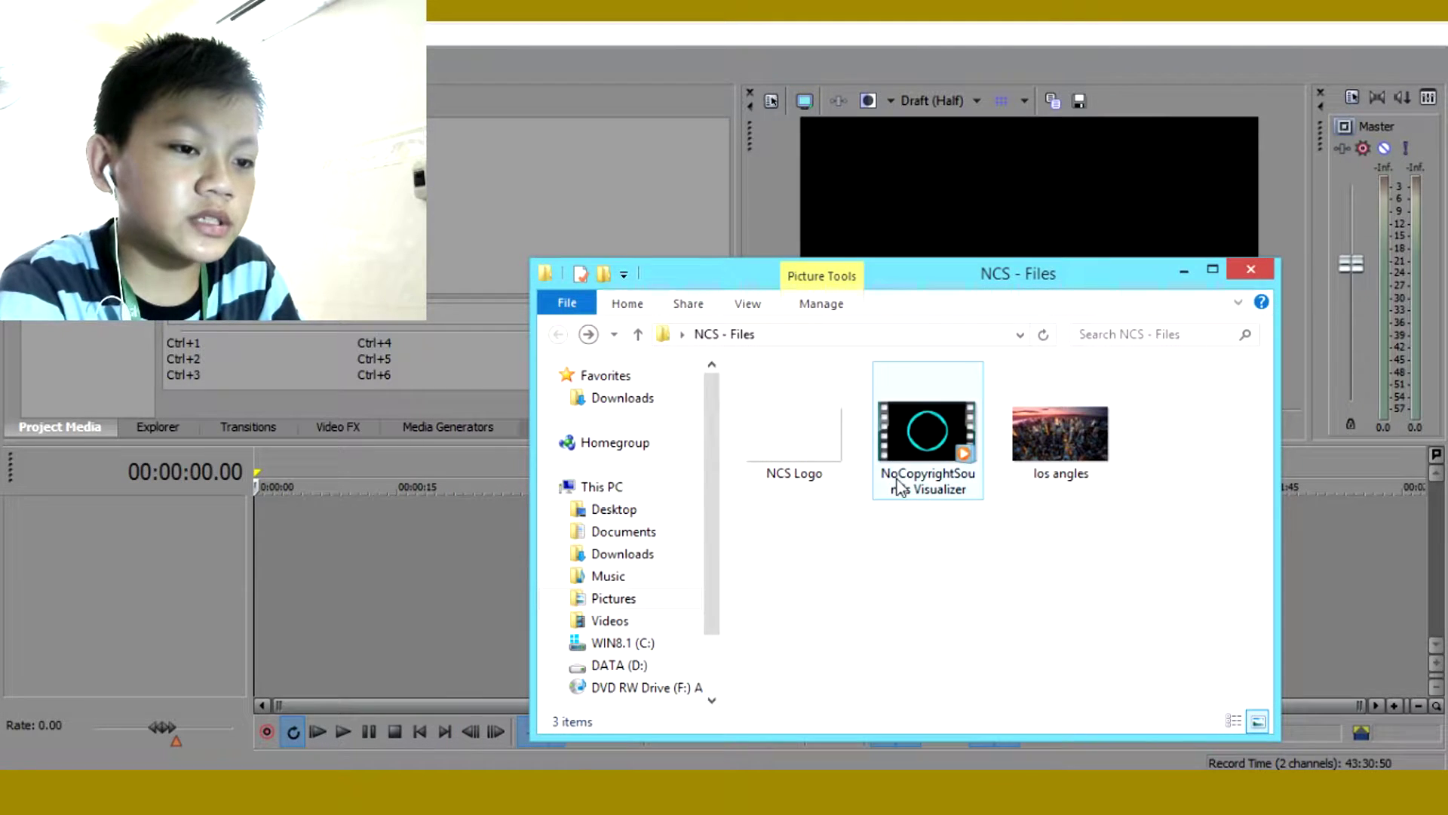
# Import NoCopyrightSounds Visualizer, NCS Logo and los angles into Project Media
pyautogui.click(943, 468)
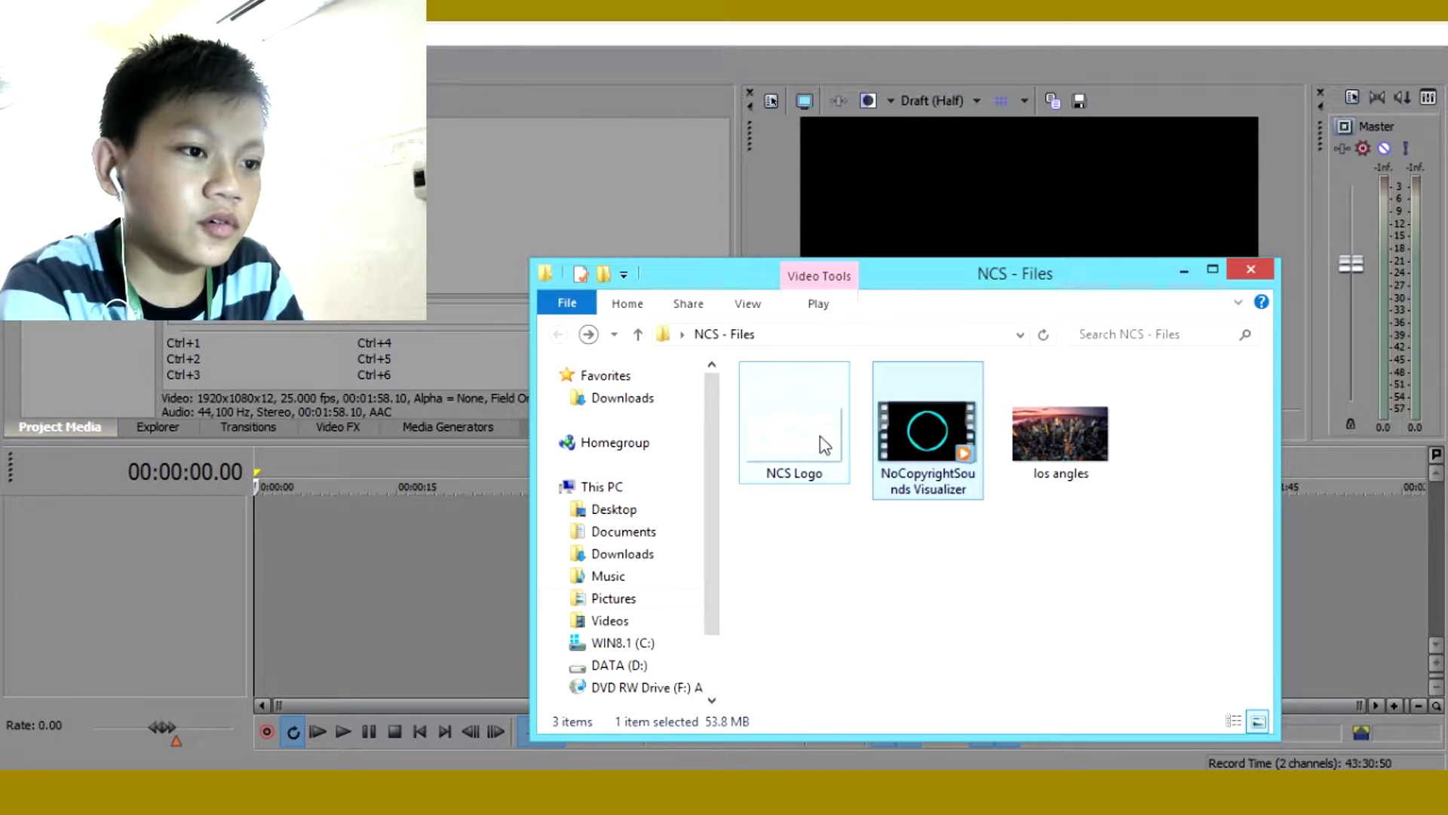
pyautogui.moveTo(821, 443); pyautogui.dragTo(479, 216)
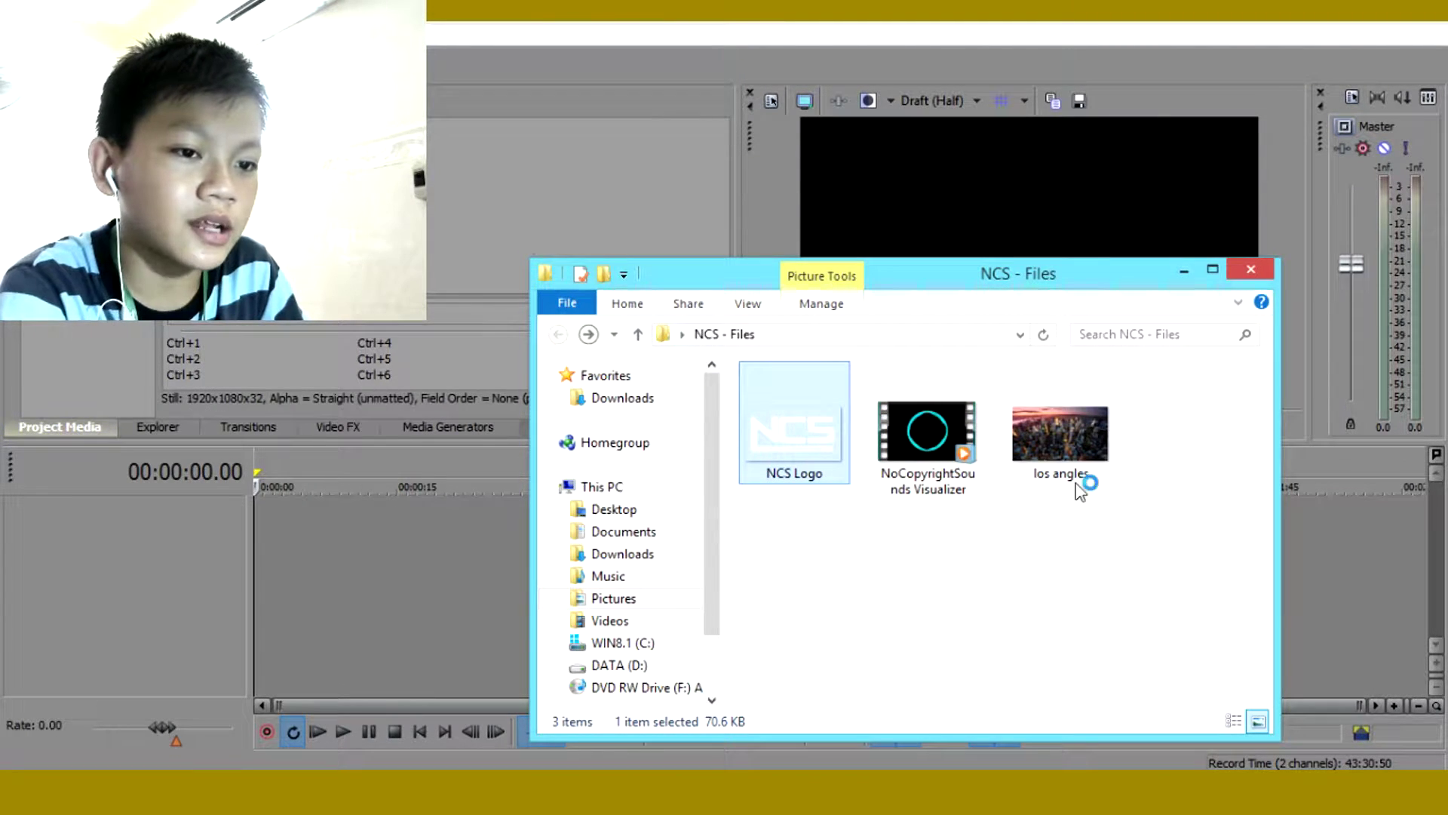
pyautogui.moveTo(1052, 464); pyautogui.dragTo(623, 237)
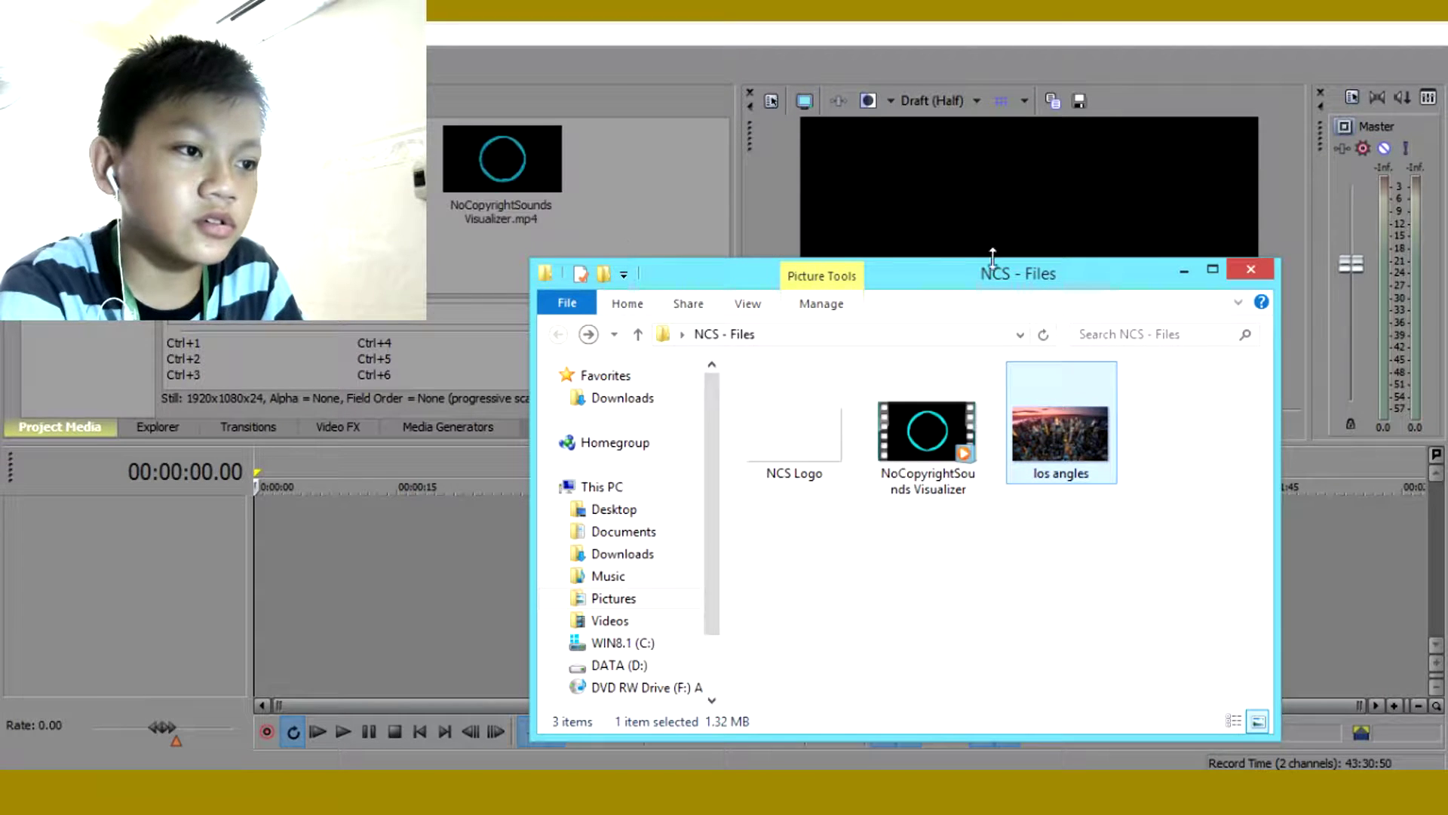
# Drop NoCopyrightSounds Visualizer.mp4 at the timeline start, preview around 45 seconds, then return to start
pyautogui.click(1246, 273)
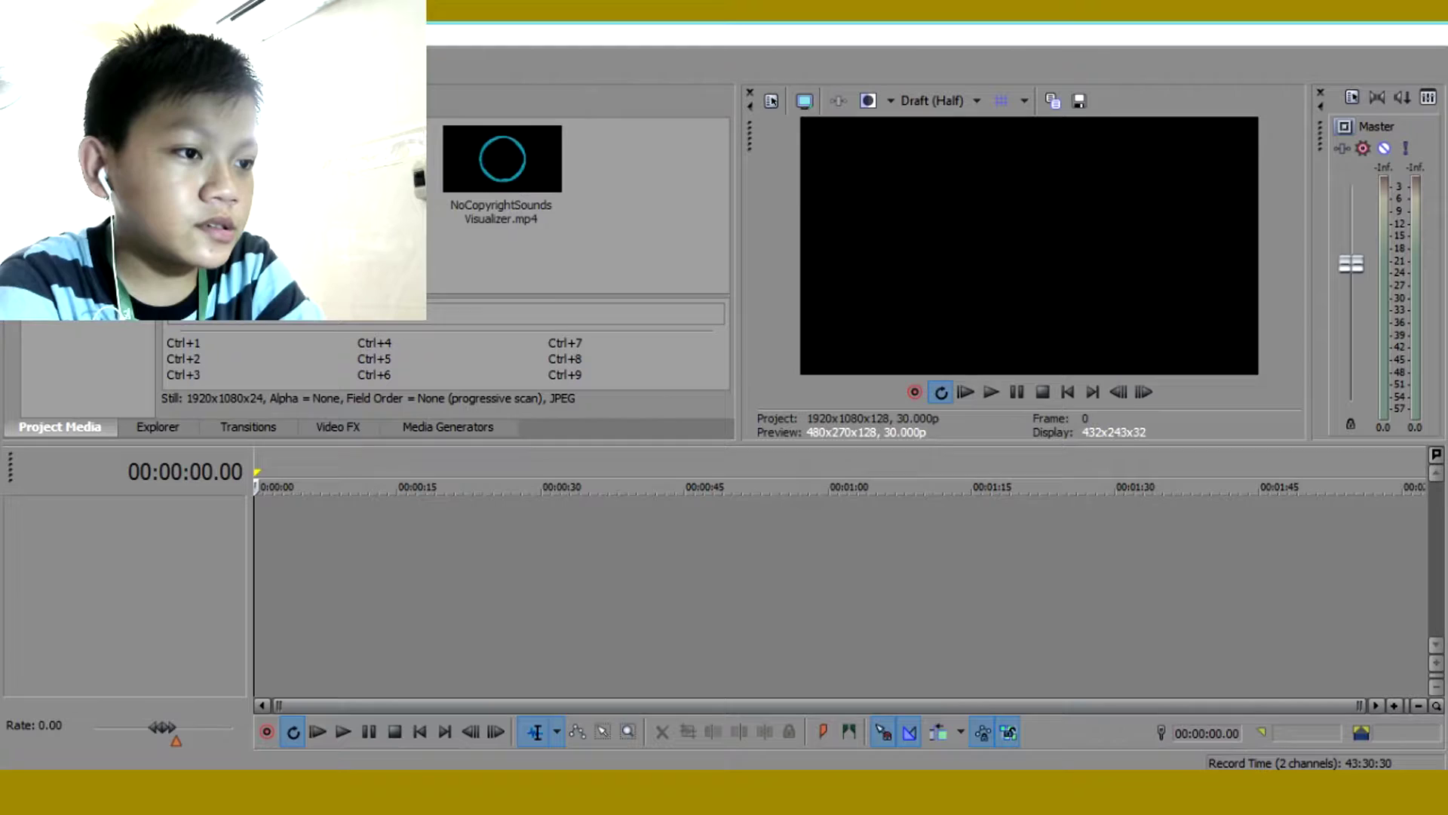
pyautogui.moveTo(531, 168); pyautogui.dragTo(258, 559)
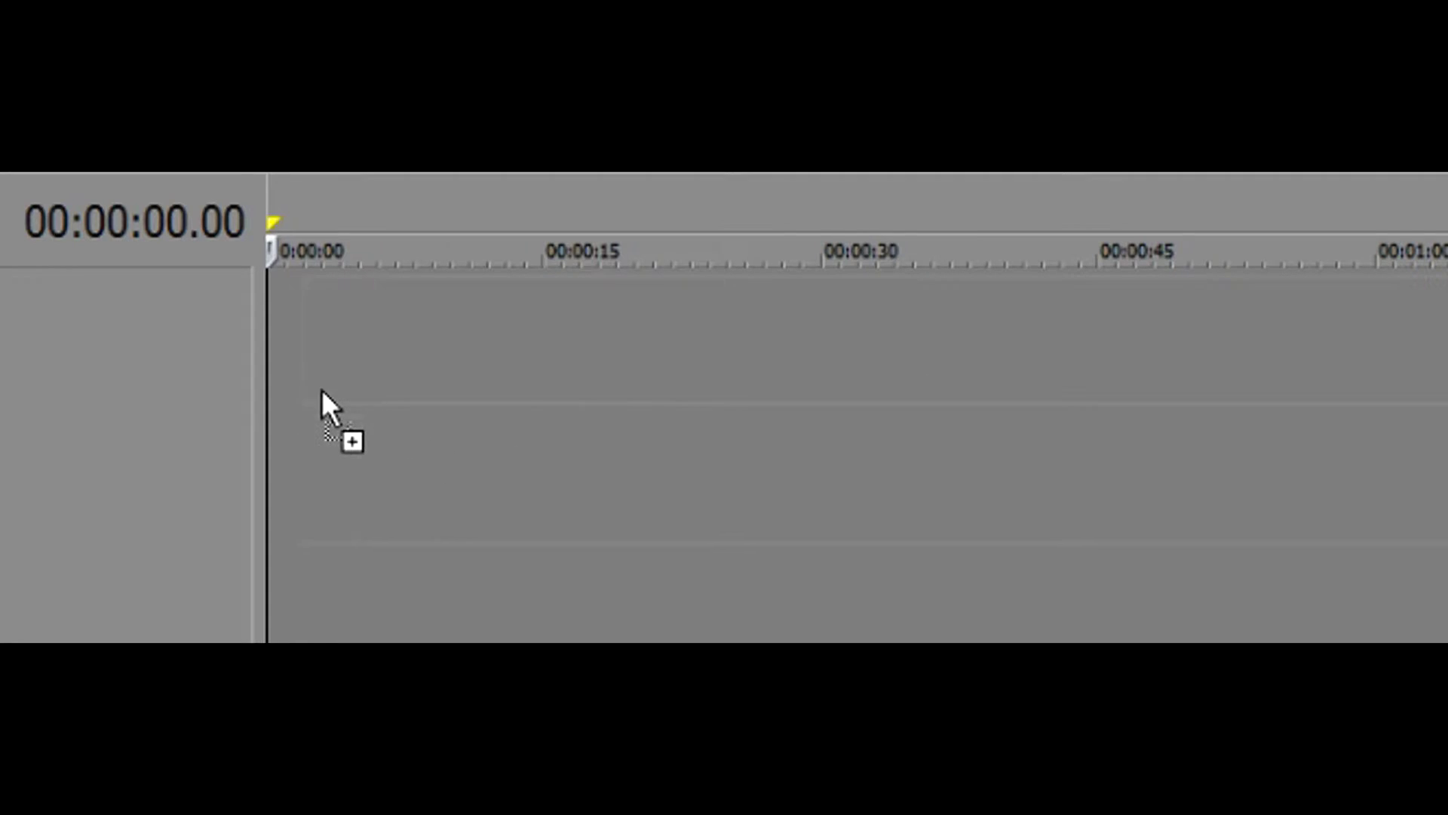
pyautogui.moveTo(275, 390); pyautogui.dragTo(275, 390)
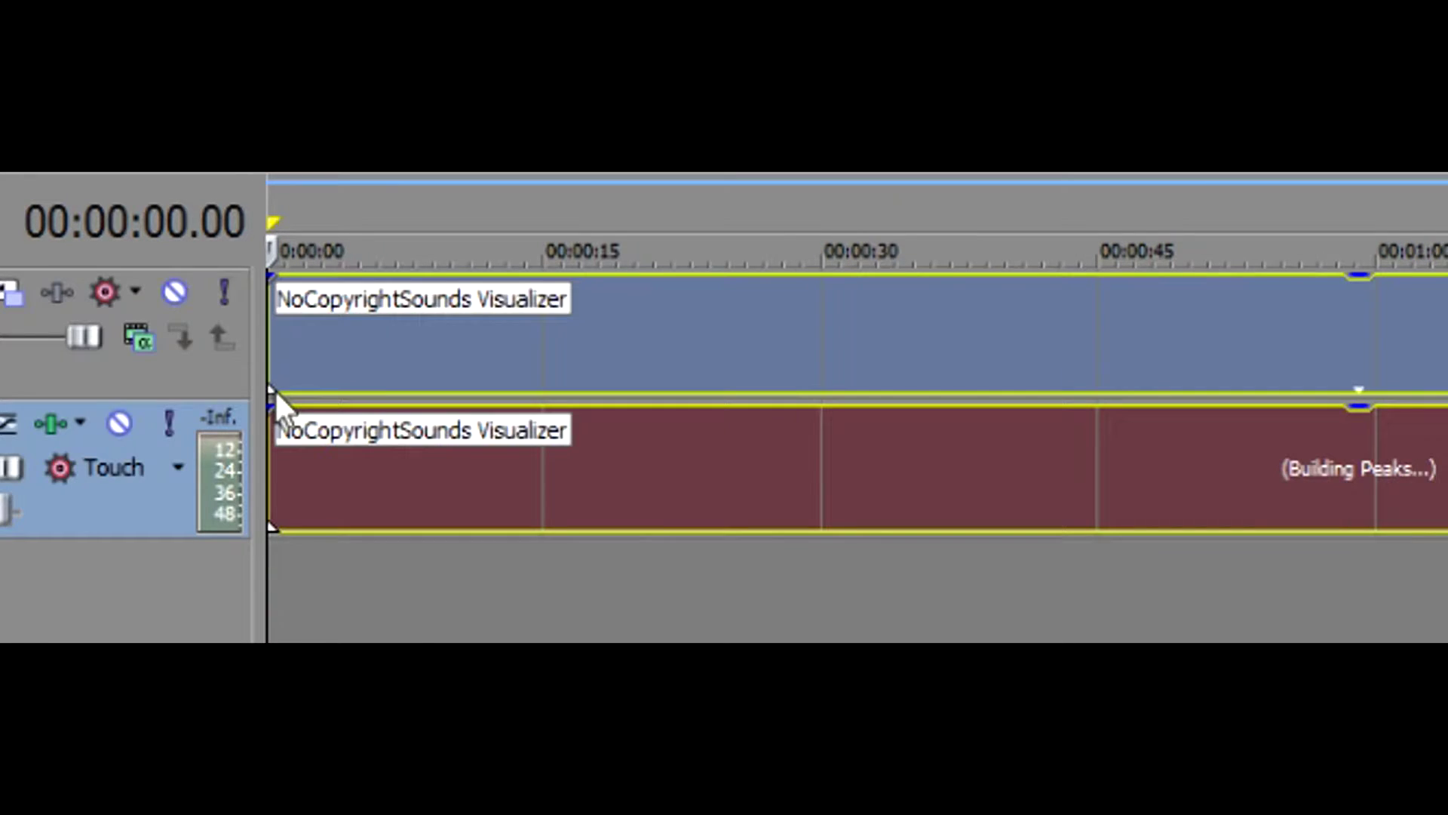
pyautogui.click(1025, 314)
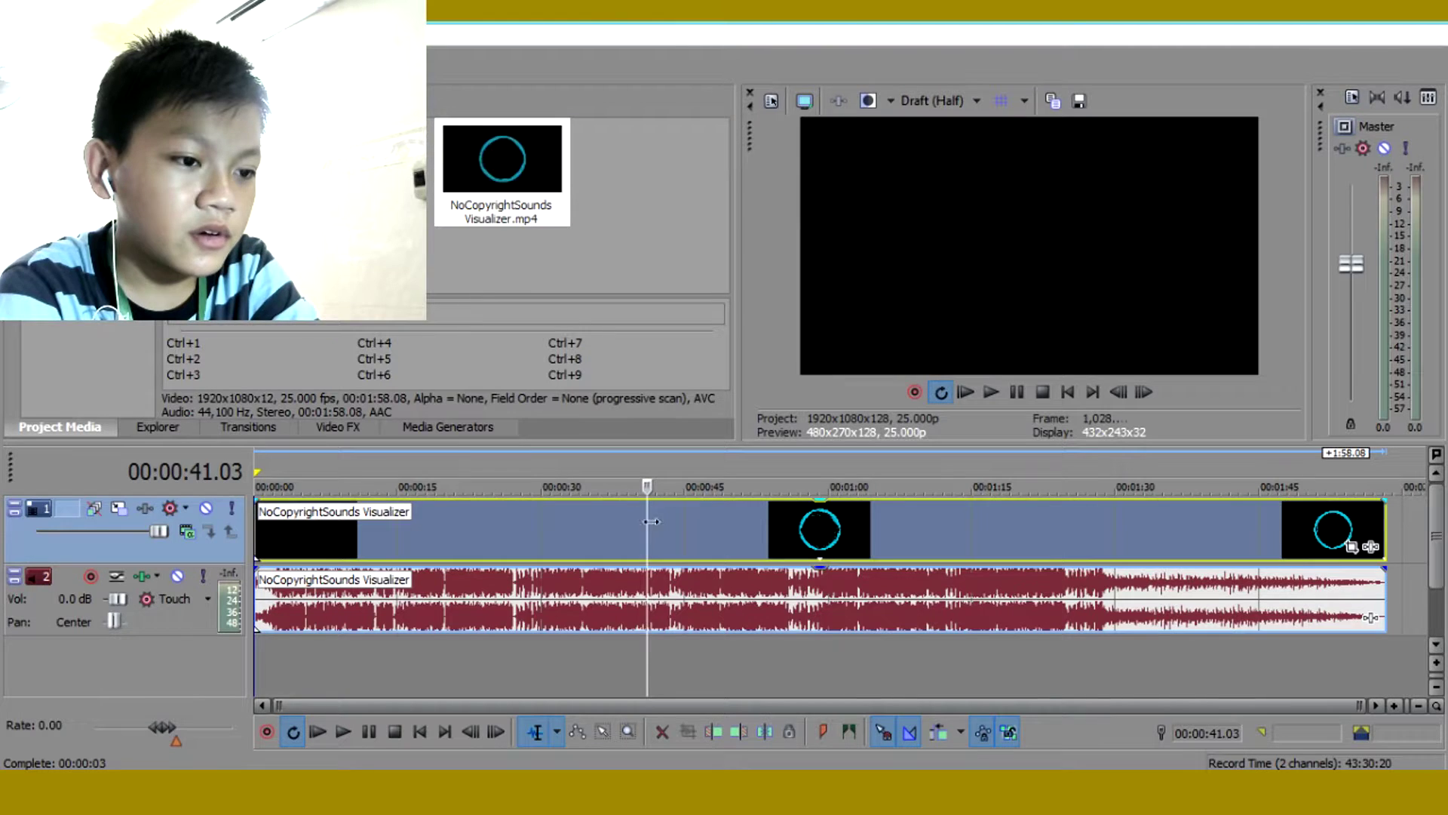
pyautogui.click(683, 600)
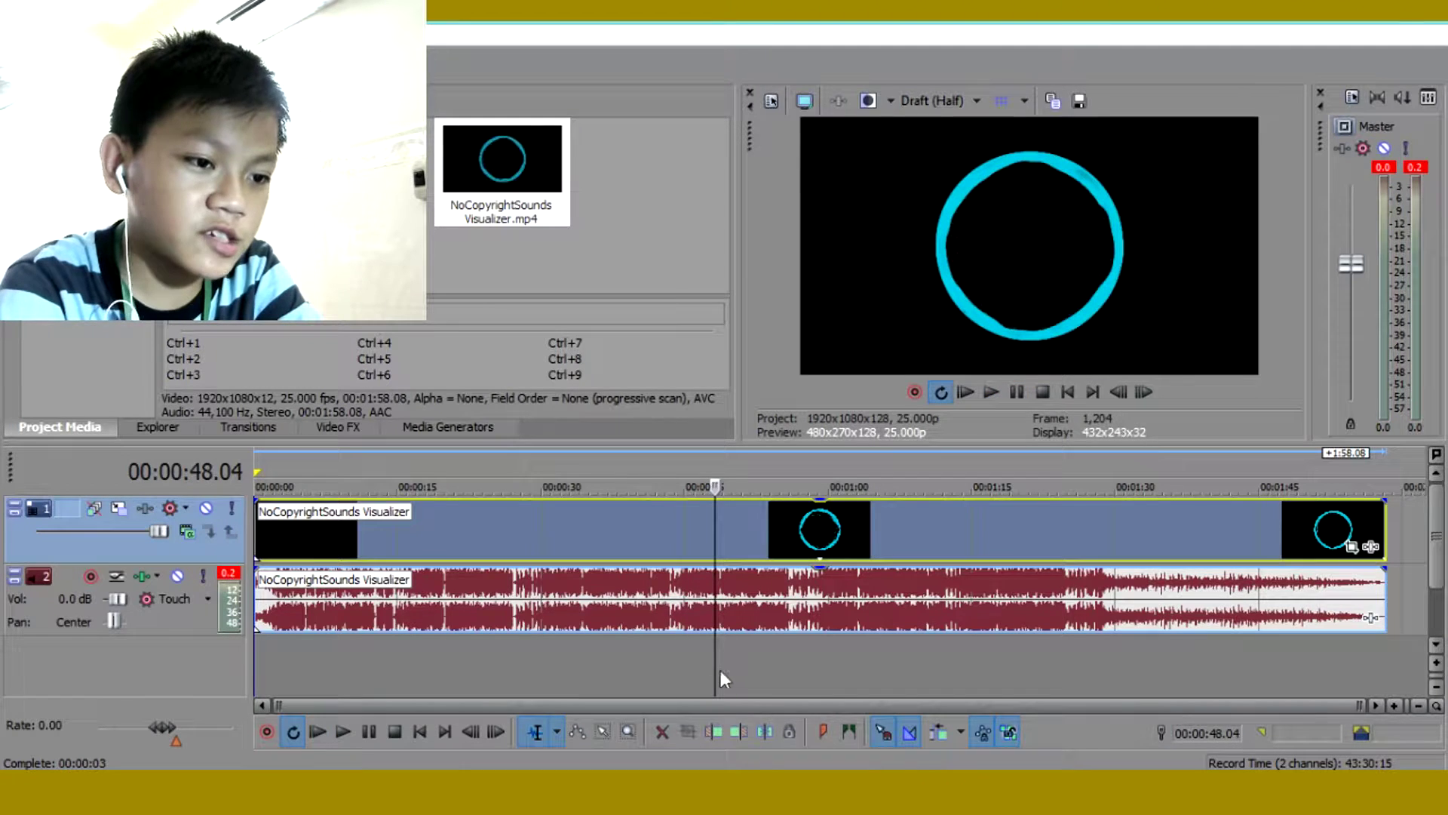
pyautogui.hotkey('ctrl', 'Home')
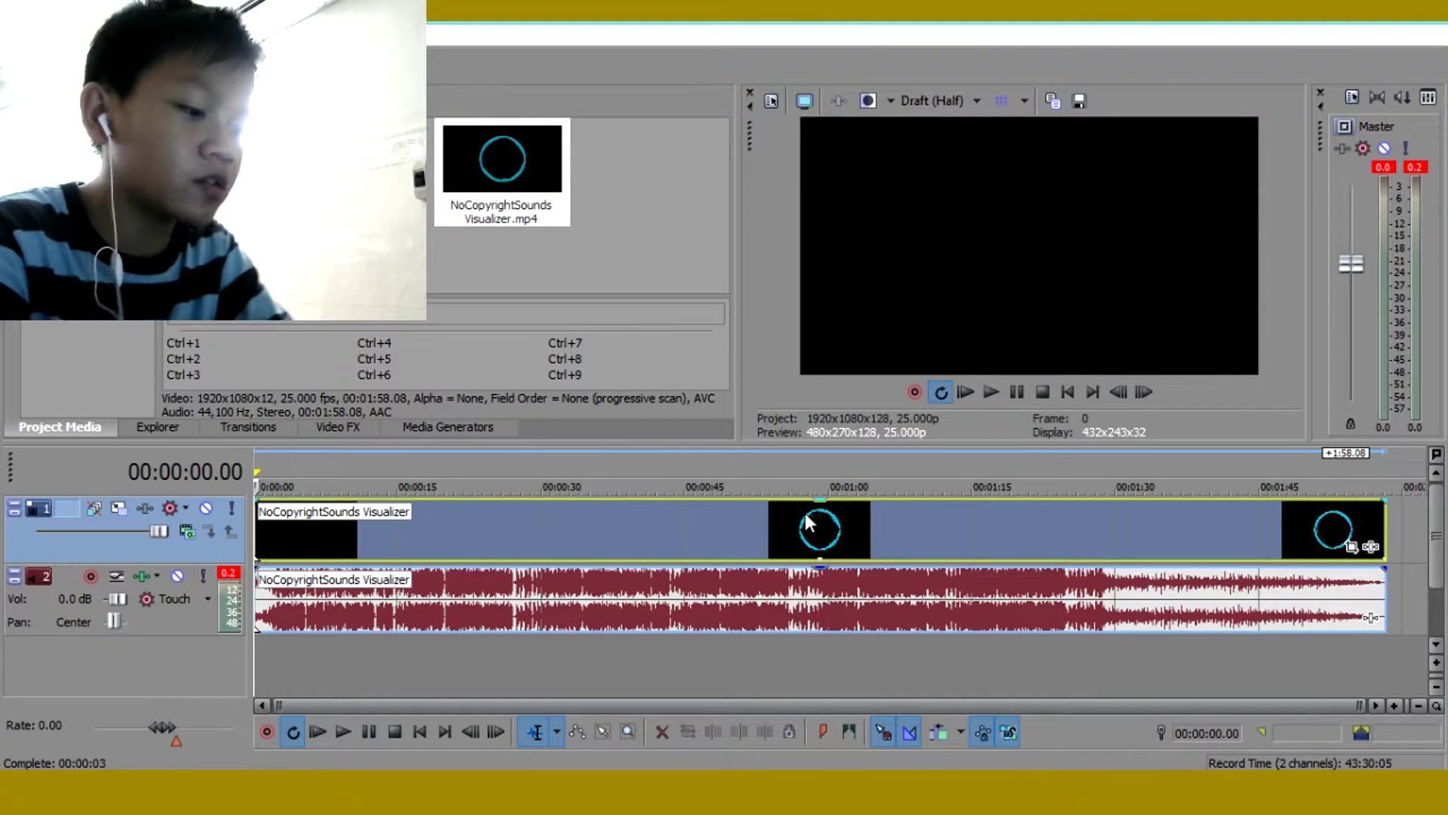
# Add empty video tracks and move the visualizer clip up one track above the los angles background
pyautogui.hotkey('ctrl', 'z')
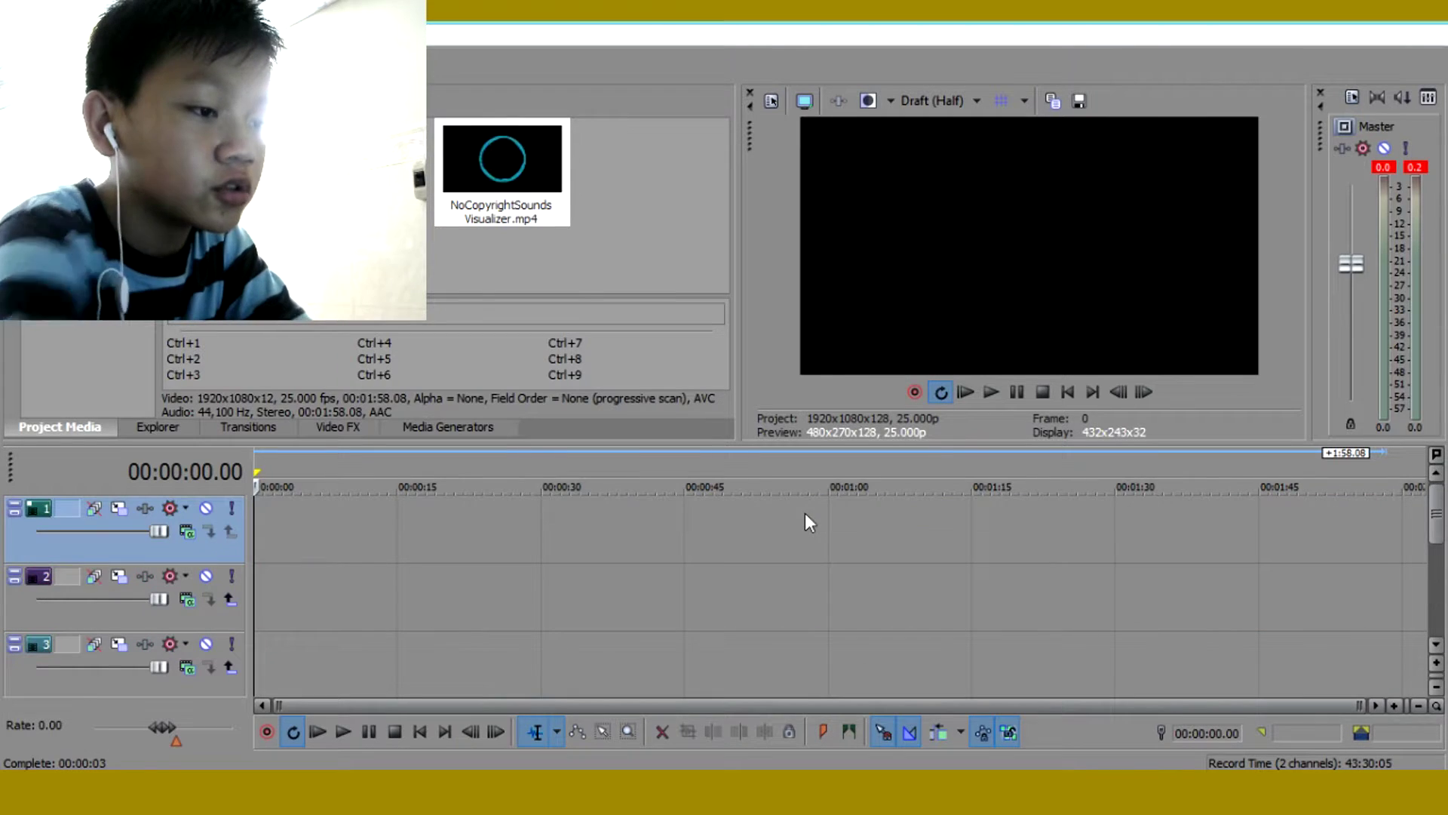
pyautogui.moveTo(1436, 515); pyautogui.dragTo(1443, 567)
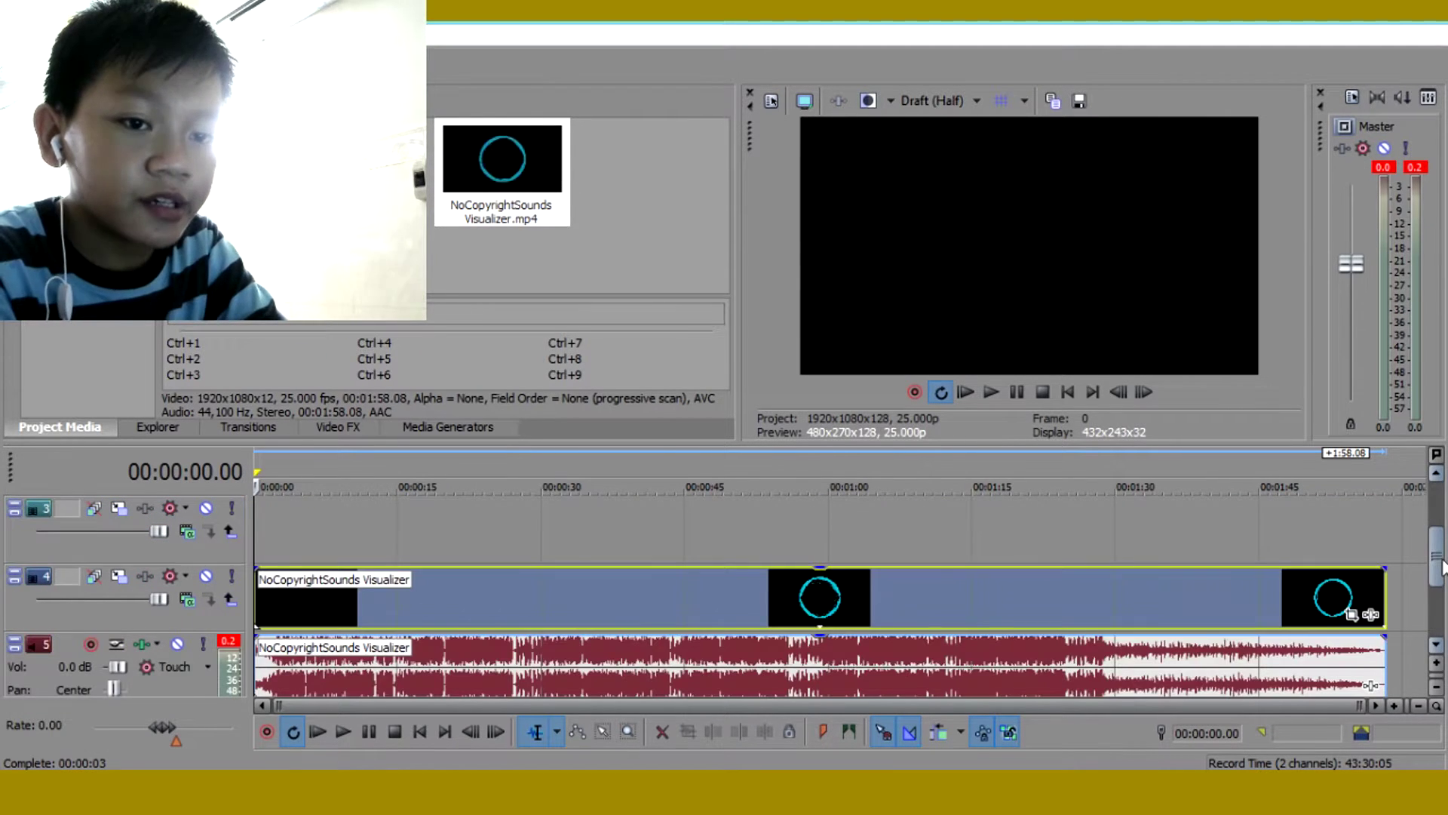
pyautogui.moveTo(1157, 587); pyautogui.dragTo(1125, 522)
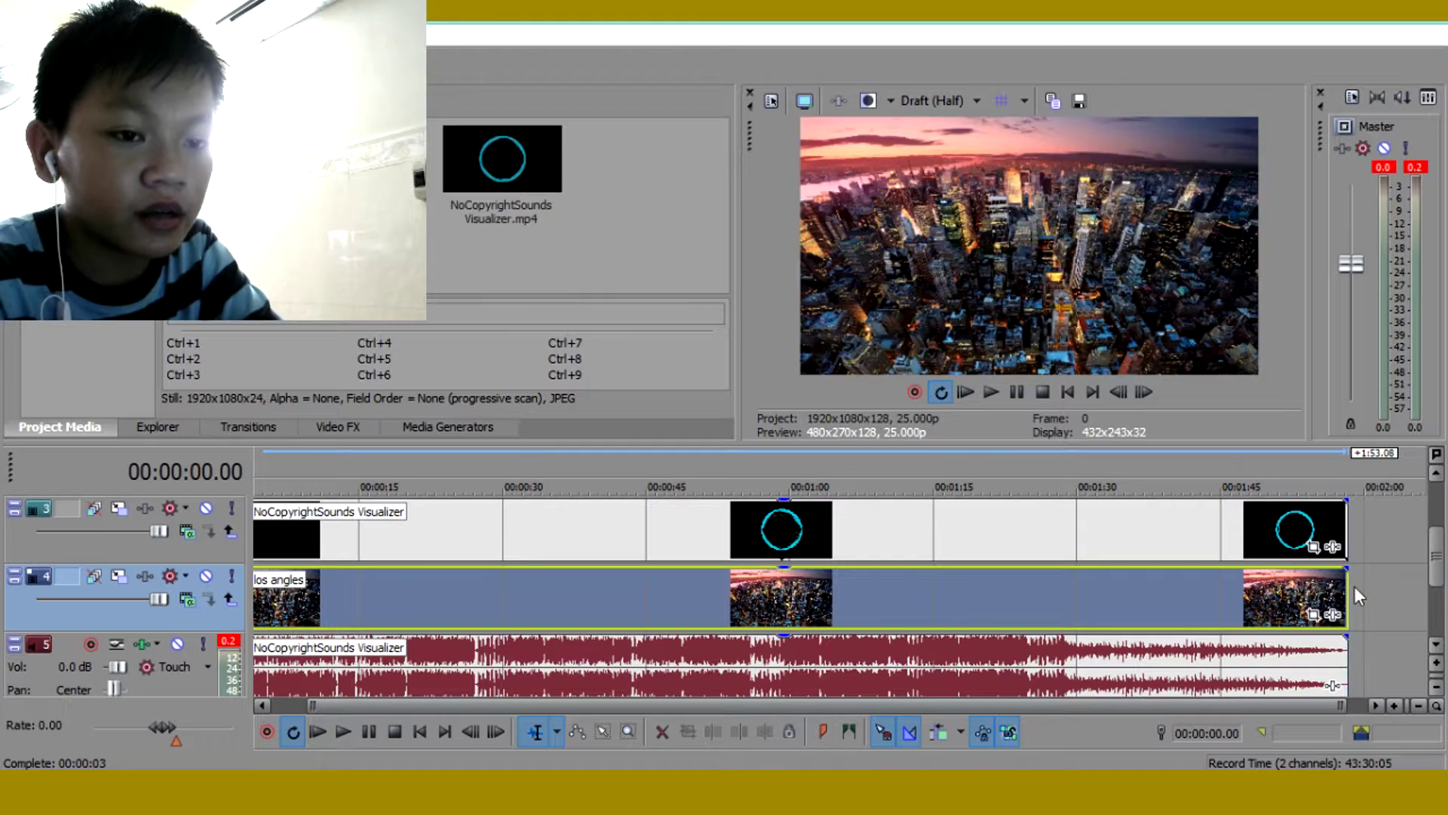
pyautogui.scroll(1, 1441, 531)
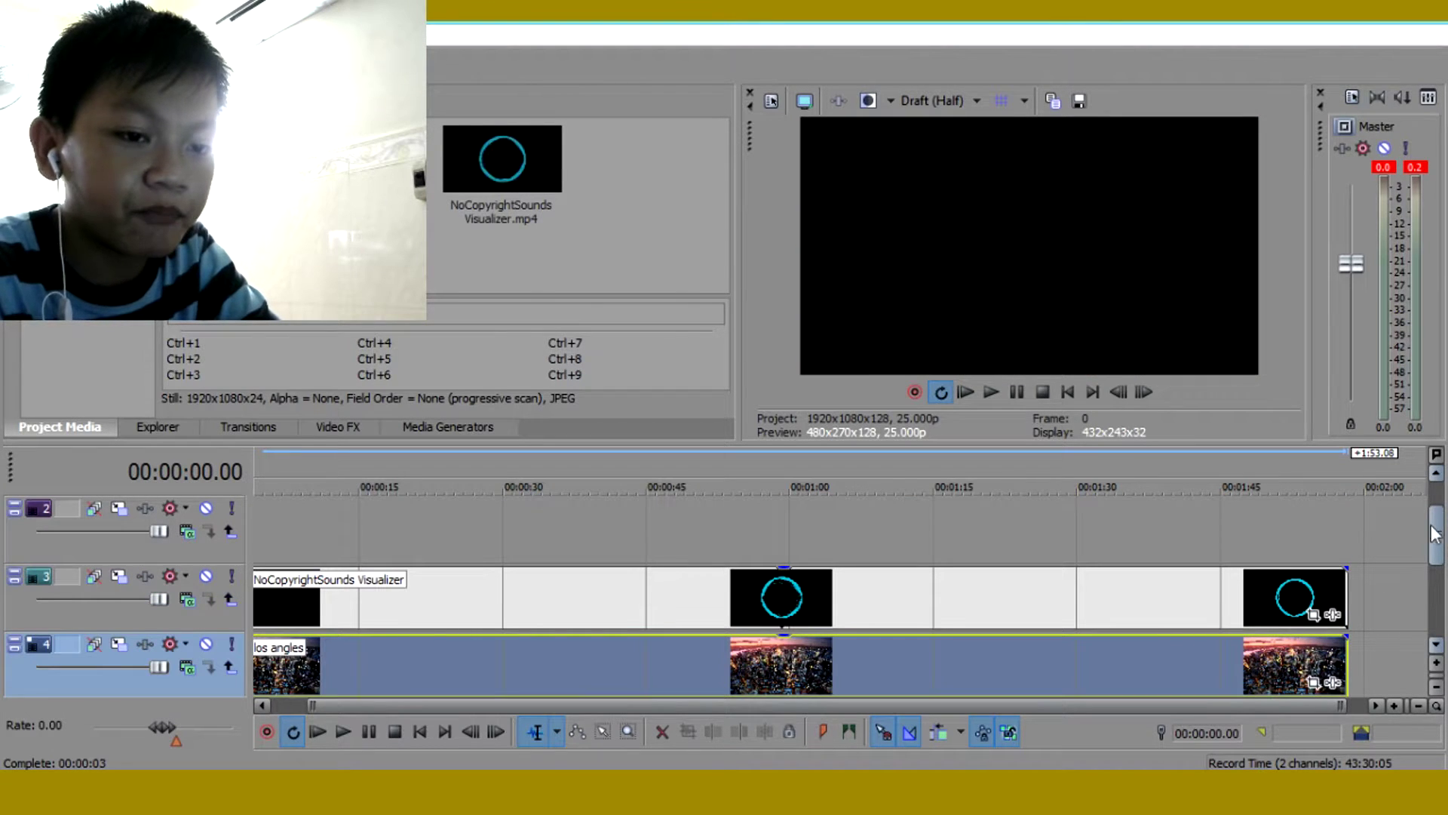
# Place NCS Logo on track 2, starting at 0:00 and stretched to the song's end
pyautogui.moveTo(366, 166); pyautogui.dragTo(383, 507)
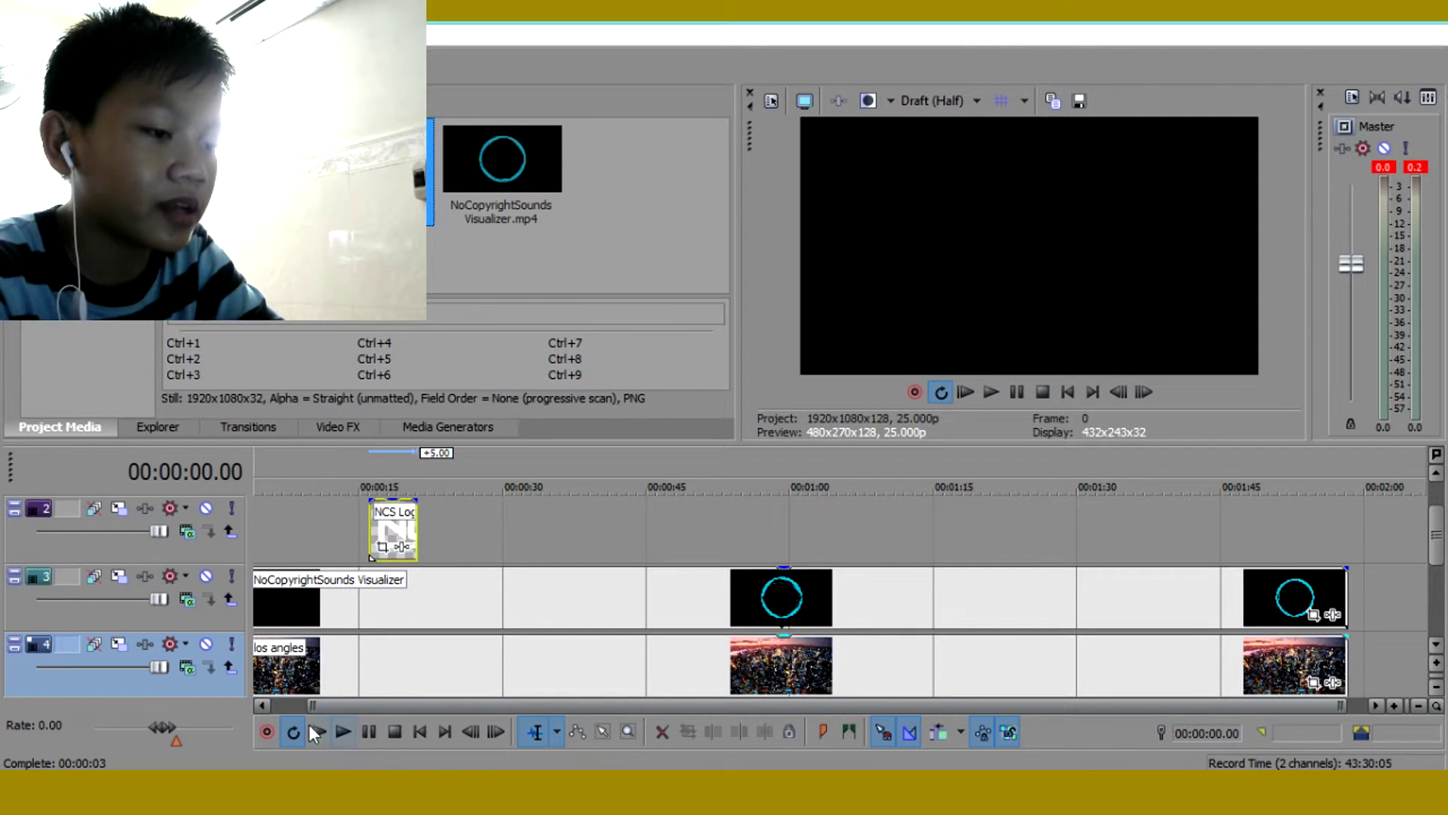
pyautogui.scroll(-1, 355, 664)
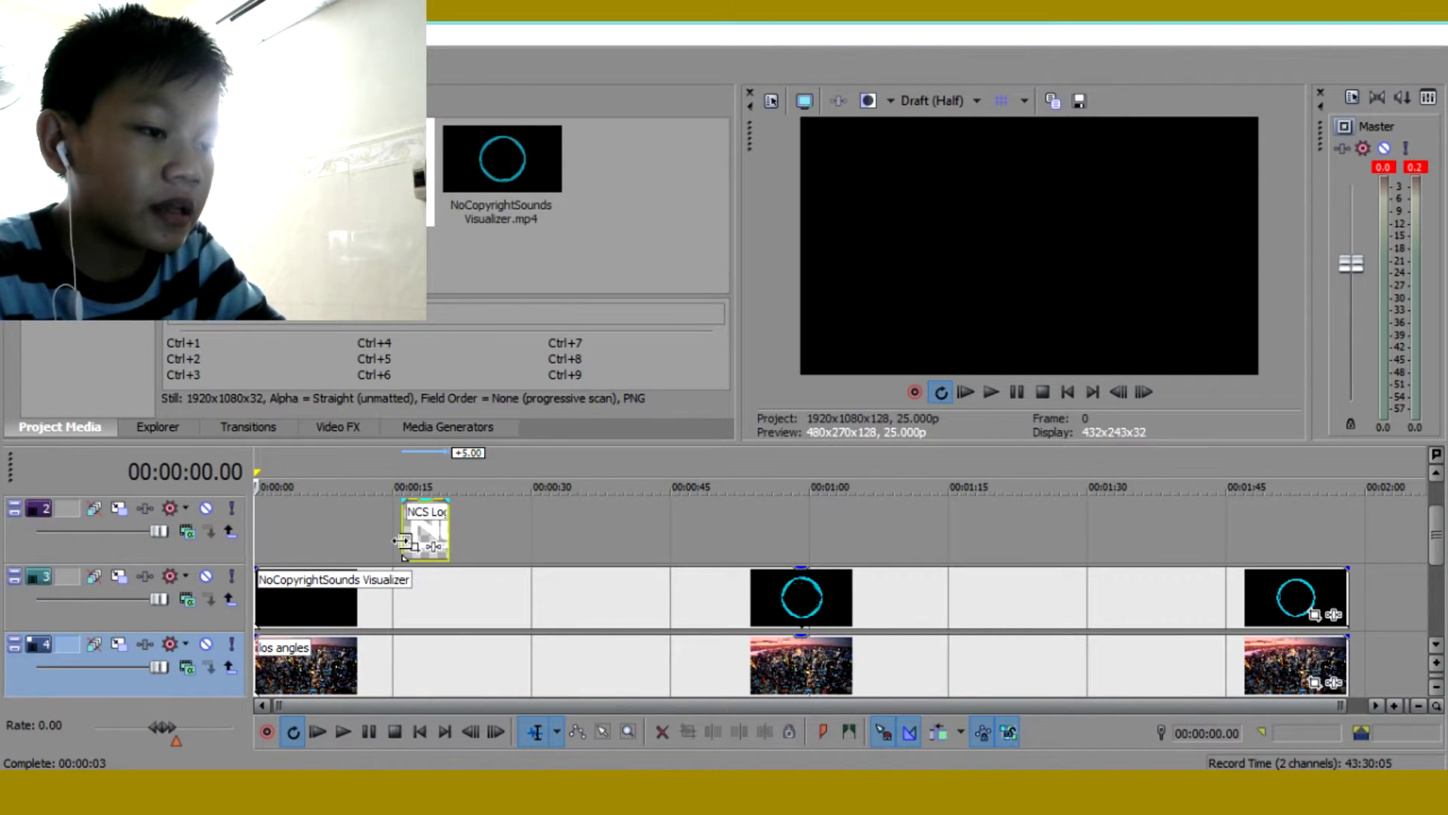
pyautogui.moveTo(403, 542); pyautogui.dragTo(259, 537)
pyautogui.moveTo(448, 532); pyautogui.dragTo(832, 532)
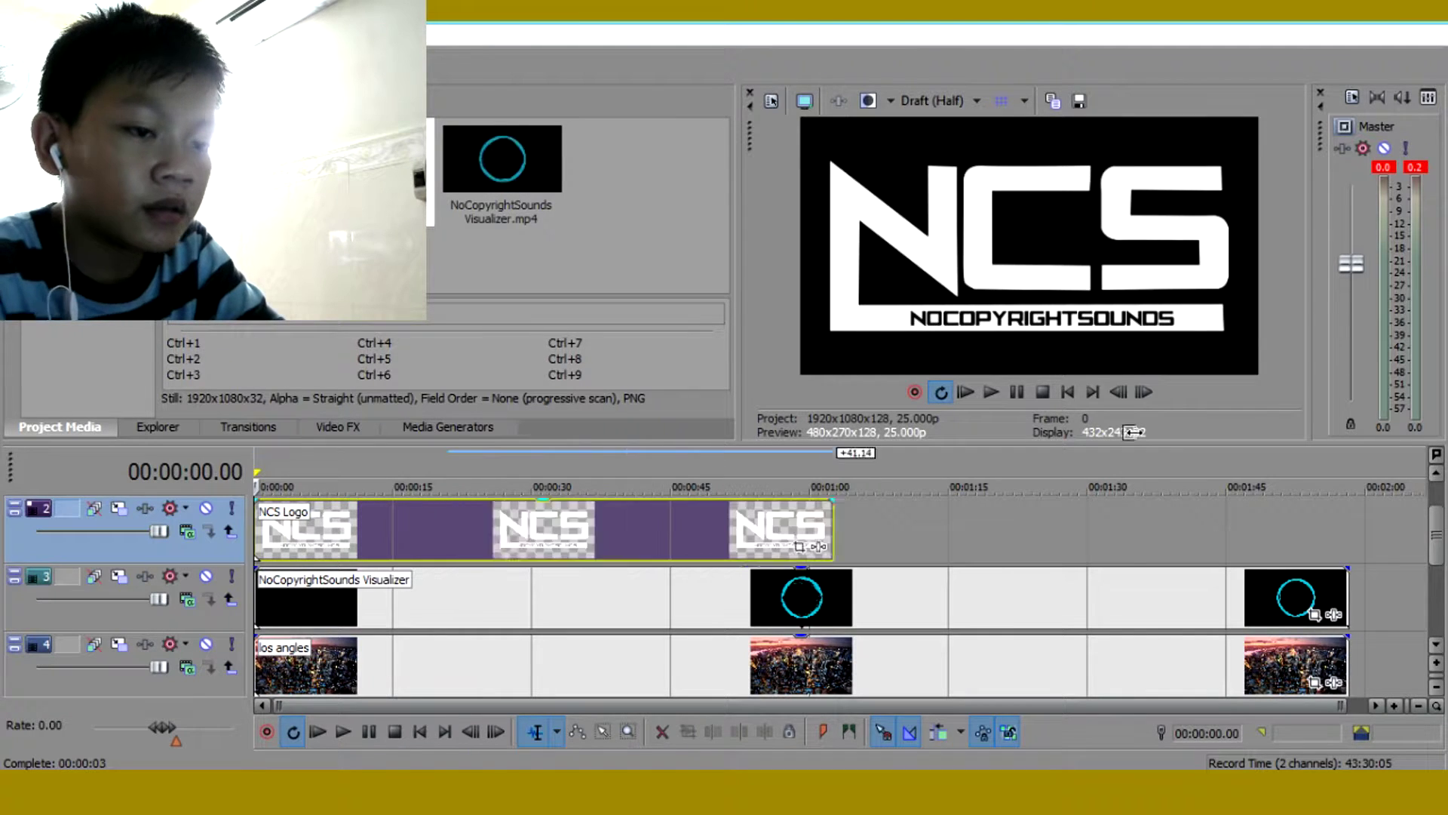
pyautogui.moveTo(1131, 431); pyautogui.dragTo(1191, 557)
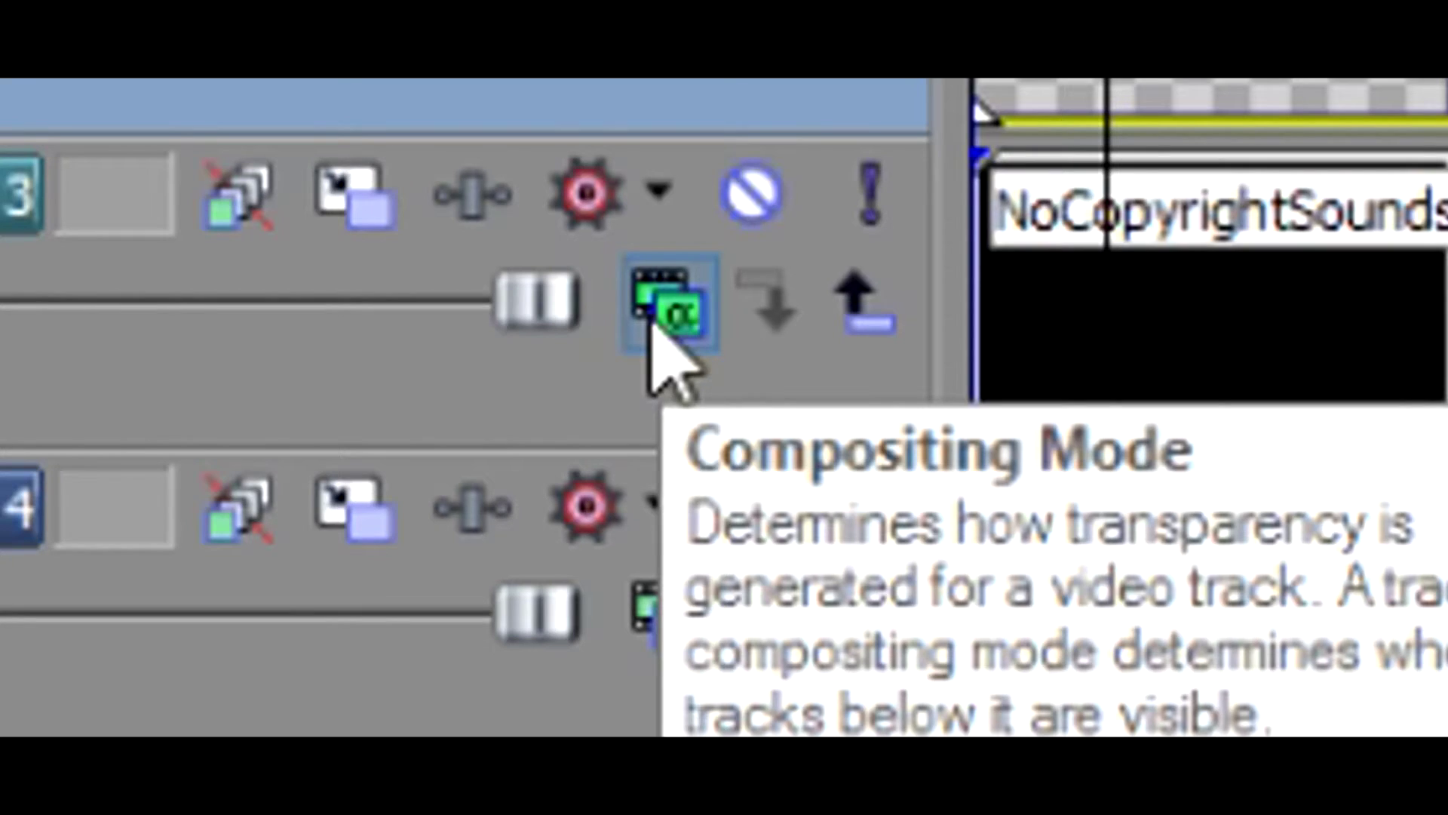
# Set the visualizer track's compositing mode to Screen
pyautogui.click(650, 323)
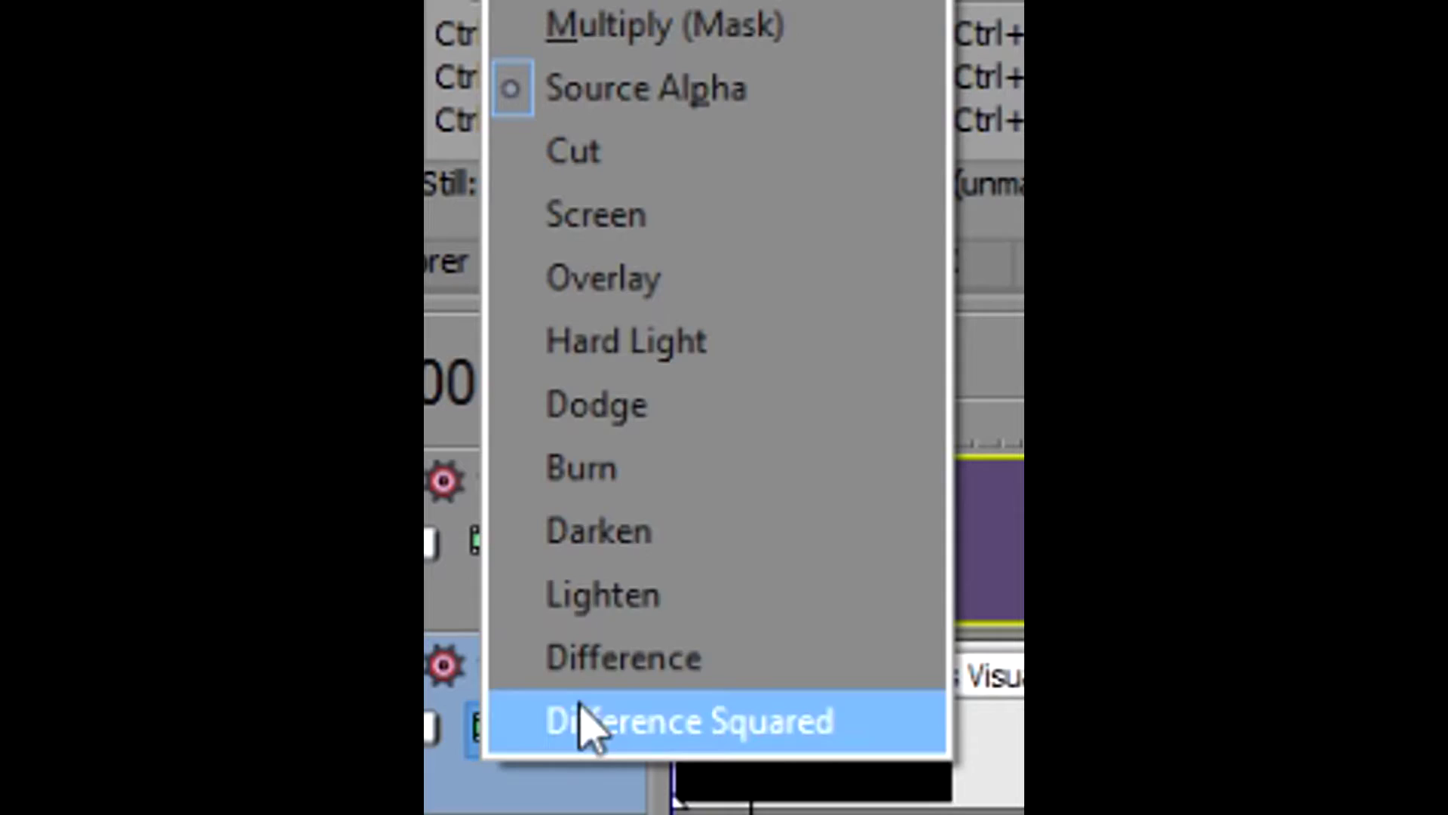
pyautogui.click(692, 227)
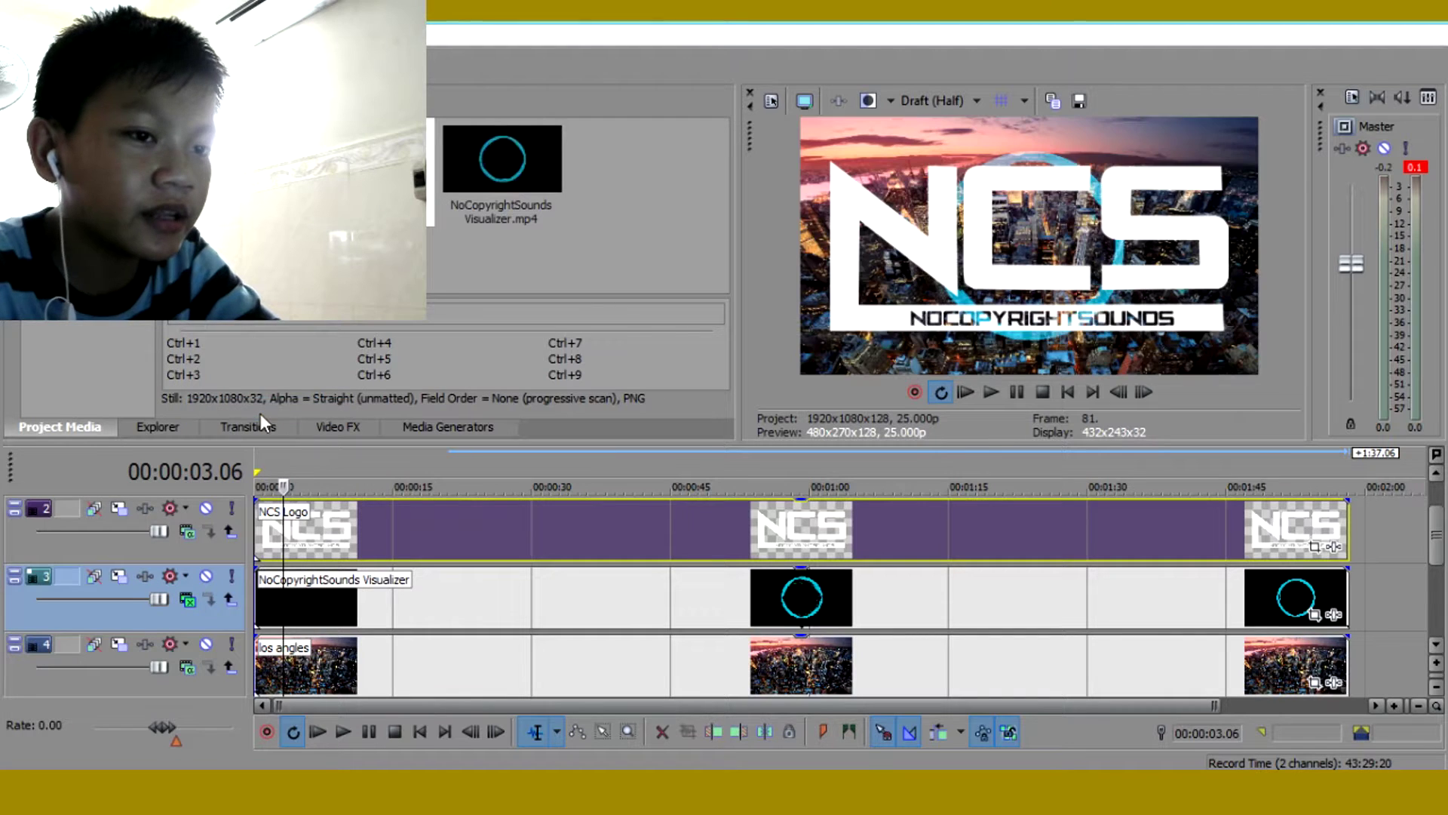
# Resize the NCS Logo track in Track Motion so the logo sits on the frame's left
pyautogui.click(385, 518)
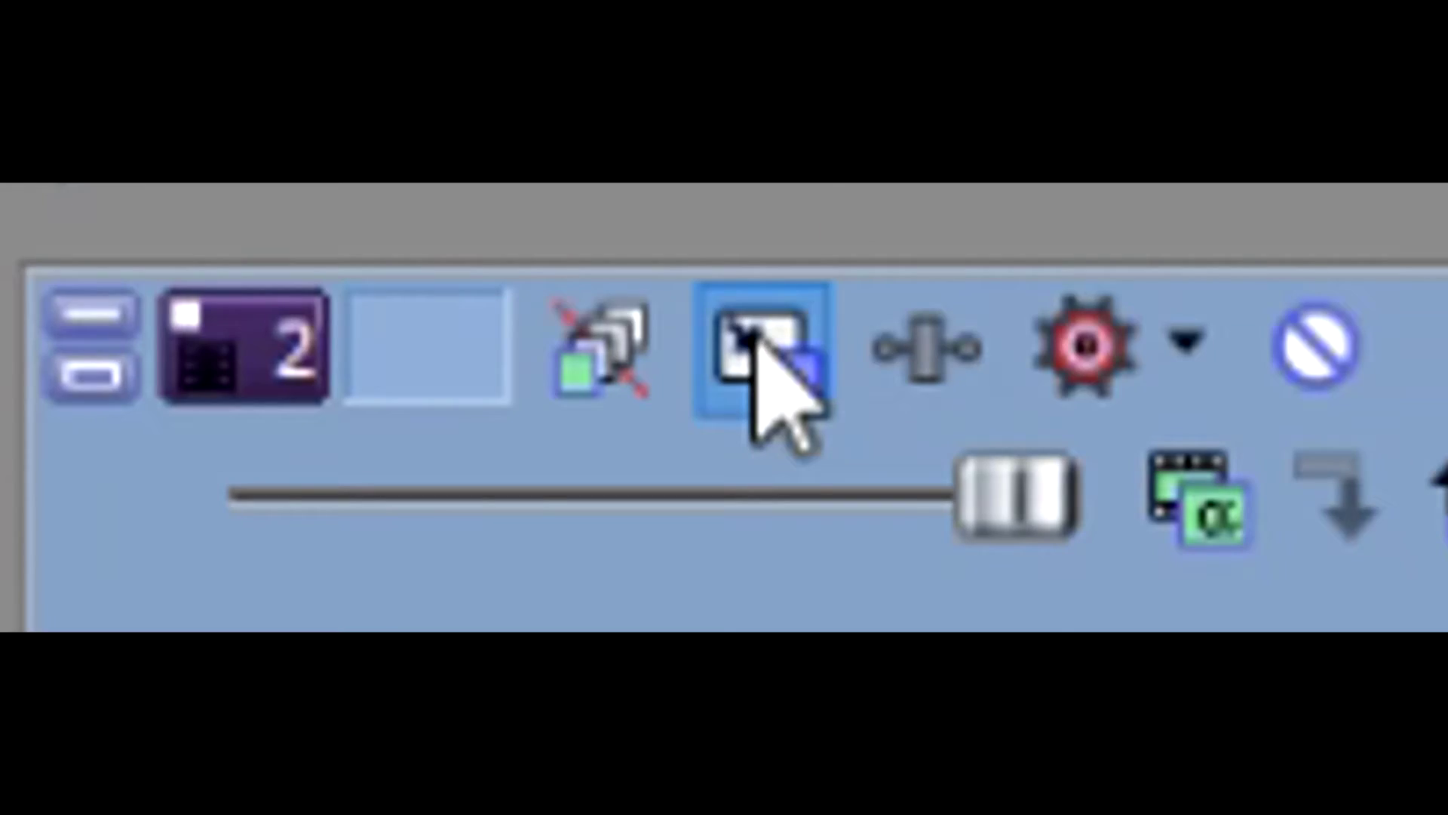
pyautogui.click(762, 354)
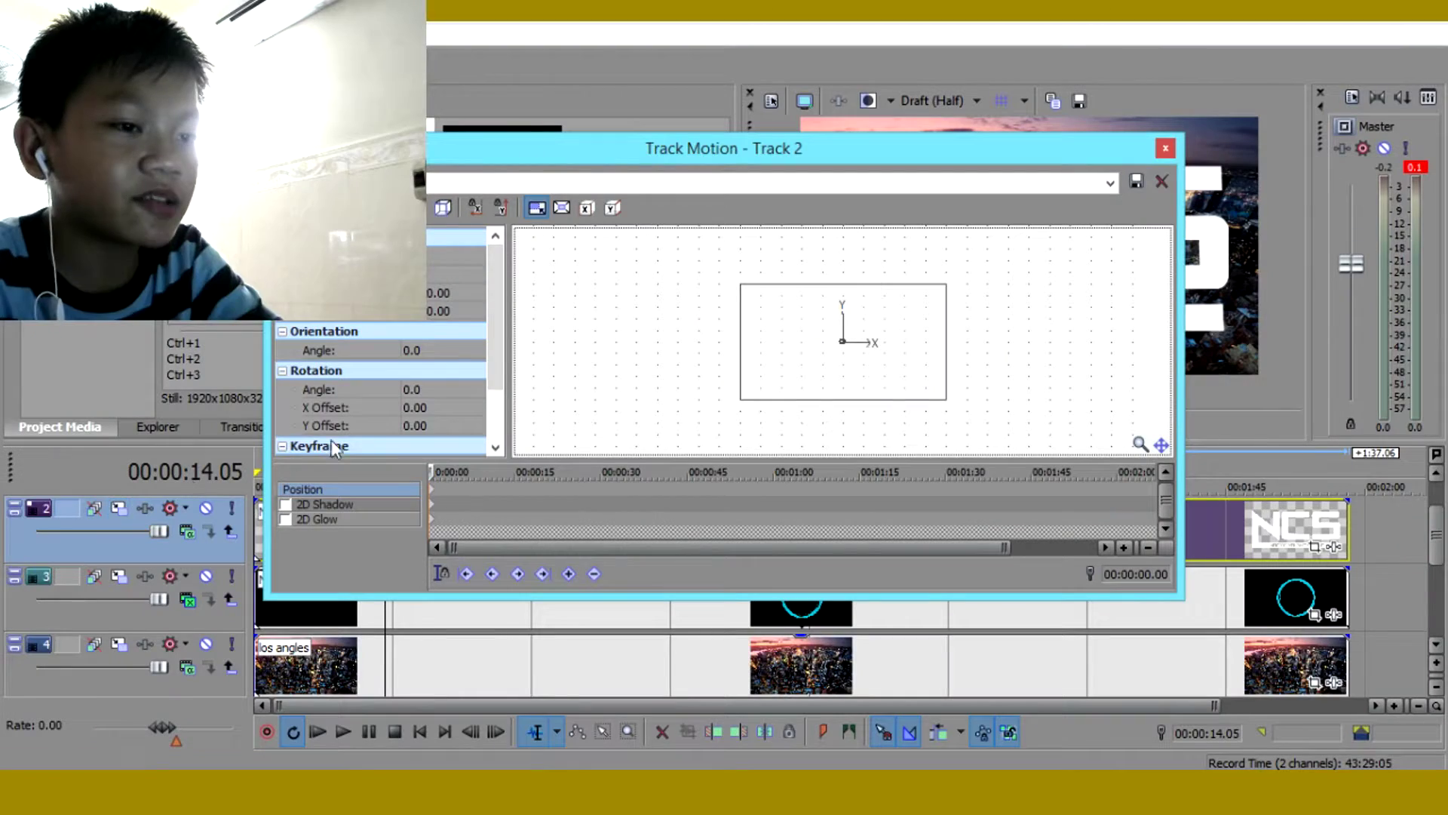
pyautogui.moveTo(880, 147); pyautogui.dragTo(491, 169)
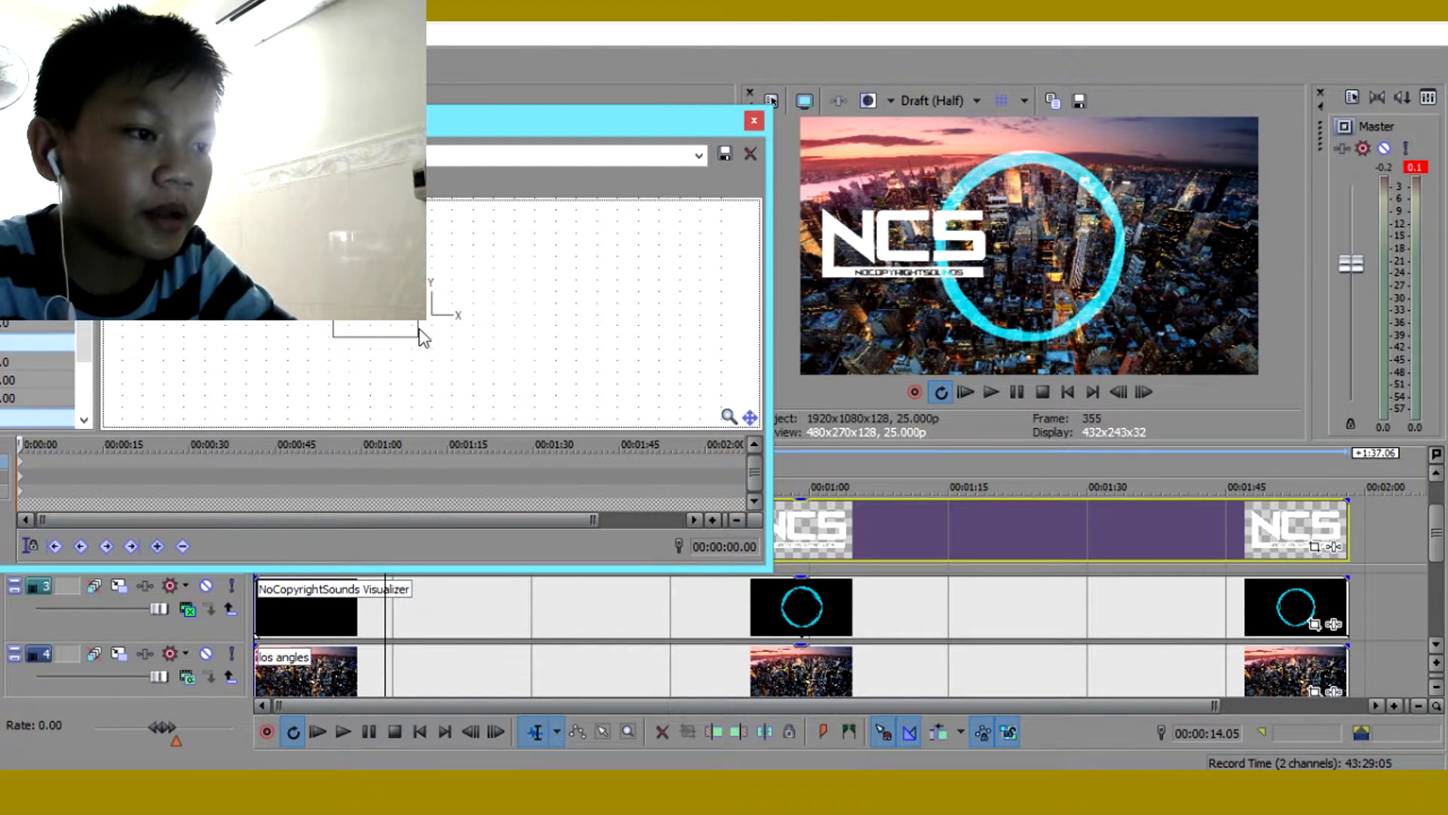
pyautogui.moveTo(421, 336); pyautogui.dragTo(425, 351)
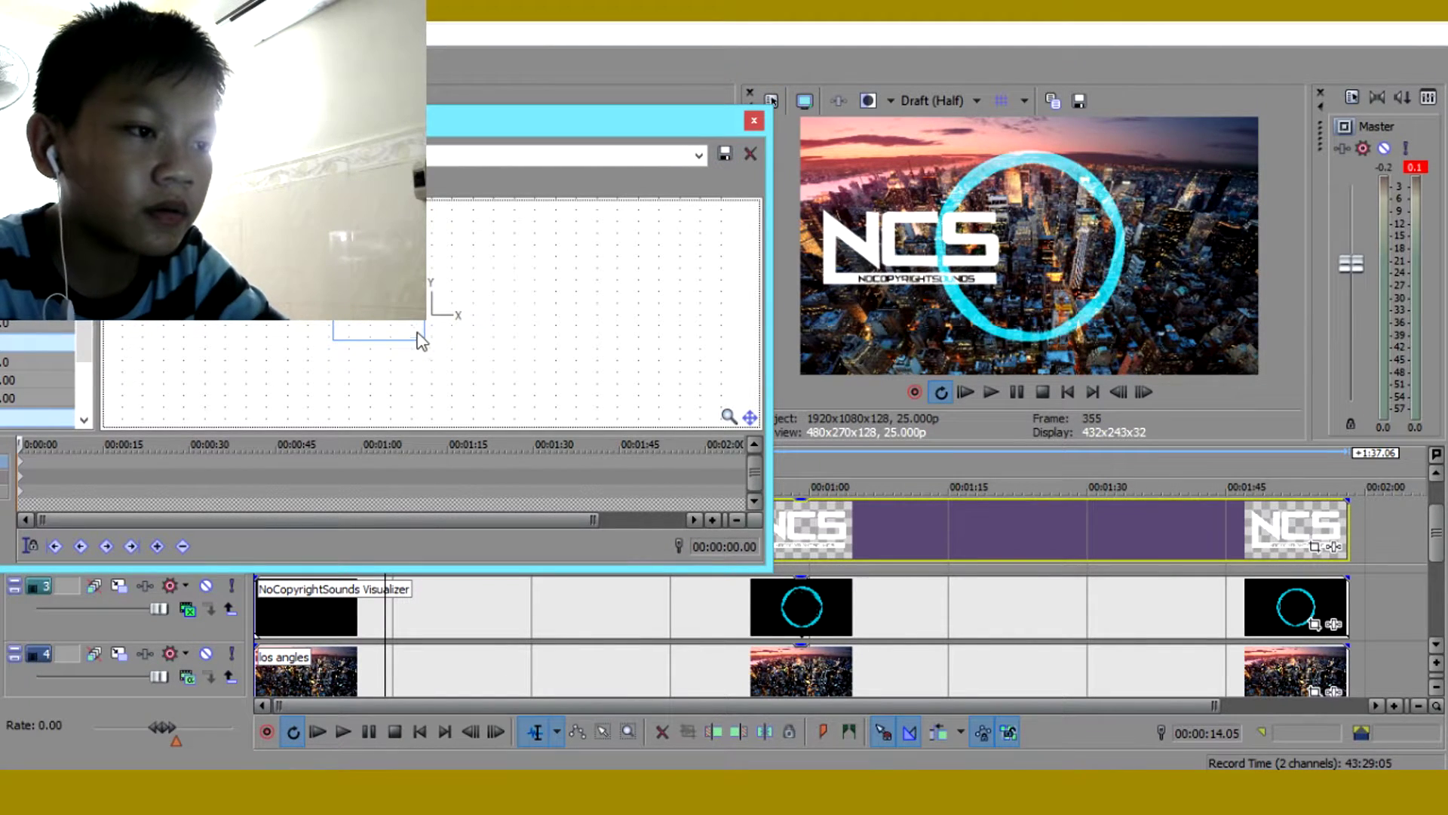
# Shift the visualizer circle right and enlarge it slightly in Track Motion
pyautogui.click(754, 120)
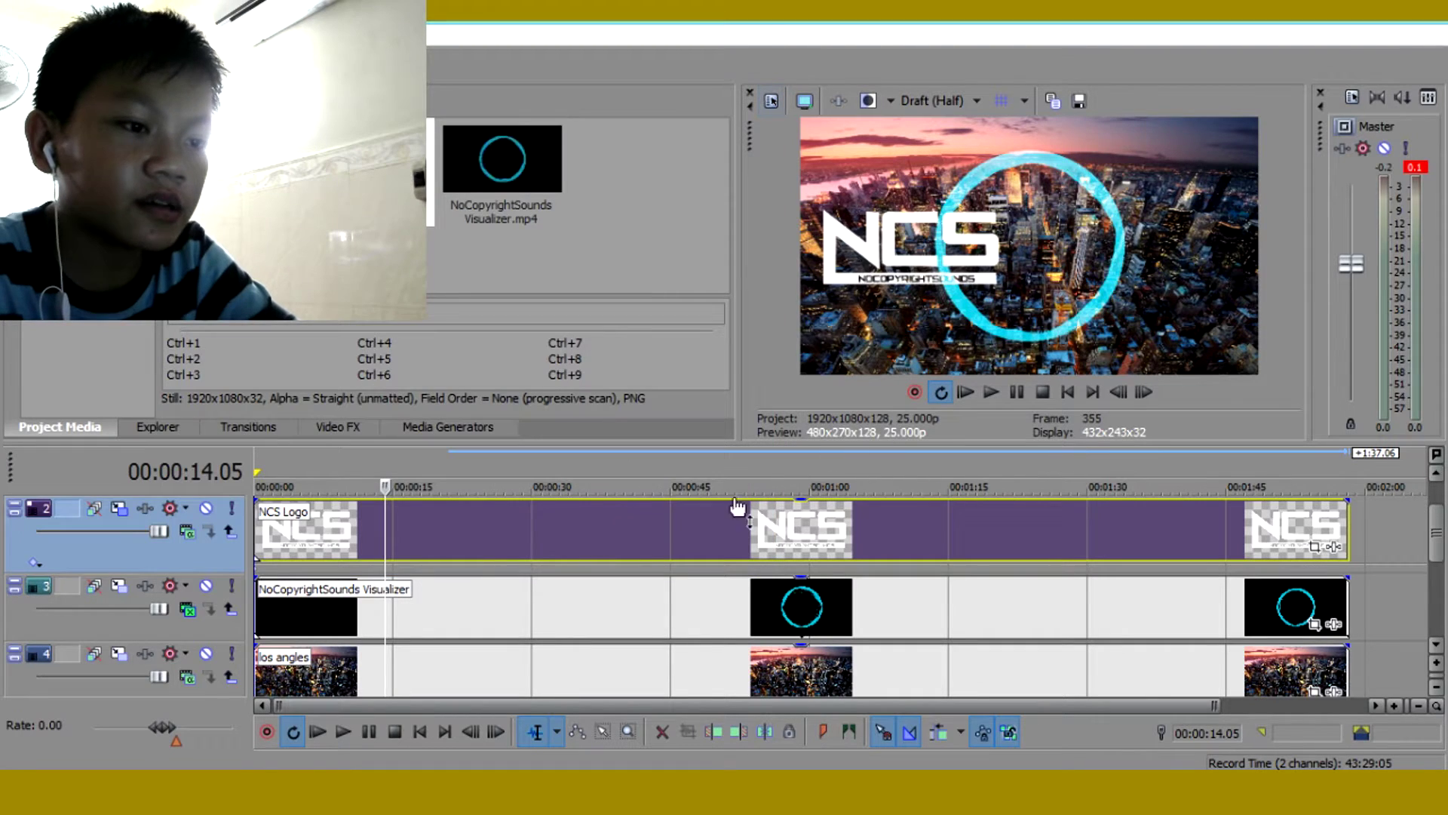
pyautogui.click(121, 586)
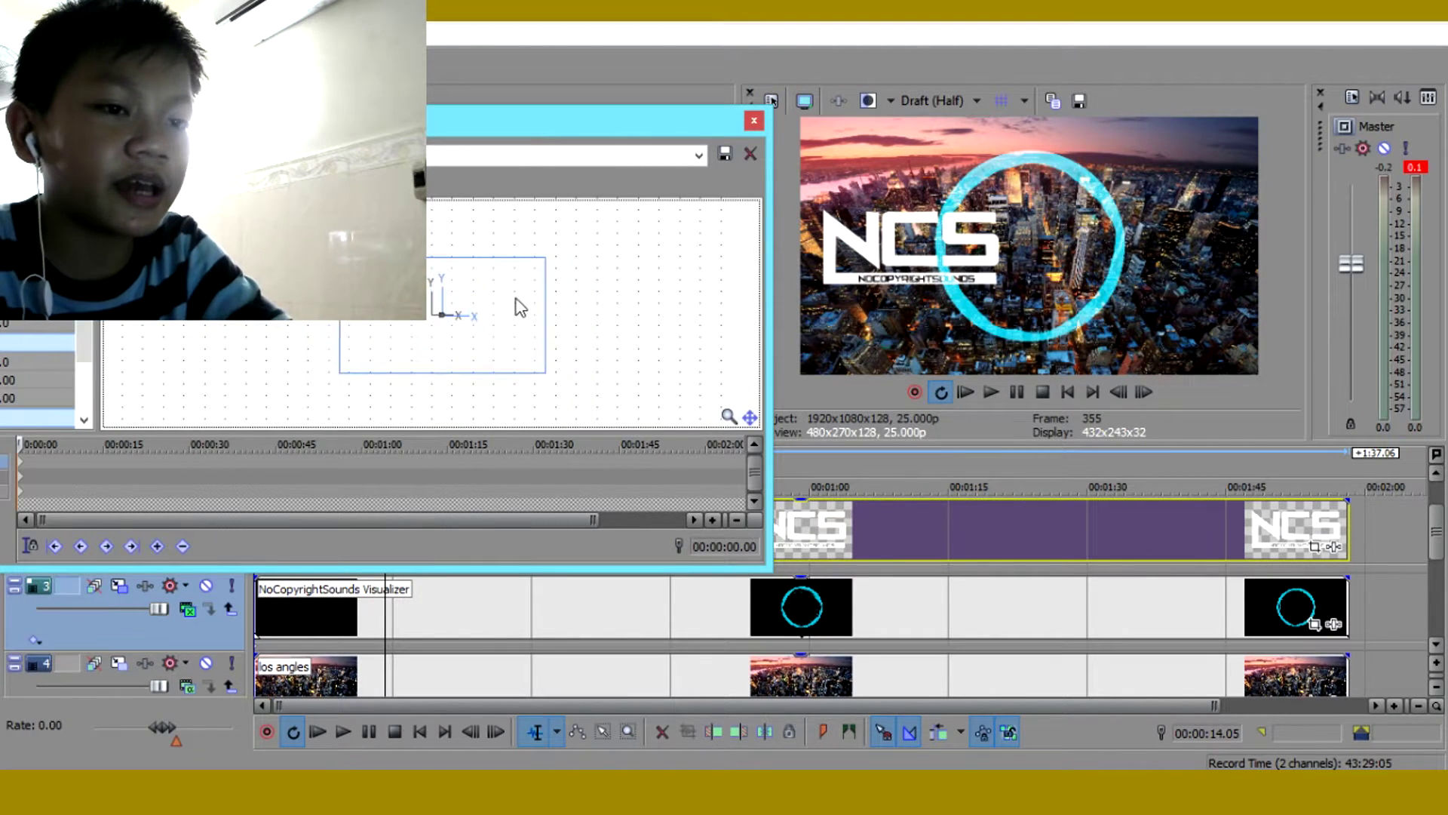
pyautogui.moveTo(520, 307)
pyautogui.mouseDown()
pyautogui.moveTo(556, 307)
pyautogui.moveTo(541, 301)
pyautogui.mouseUp()
pyautogui.moveTo(576, 374); pyautogui.dragTo(551, 352)
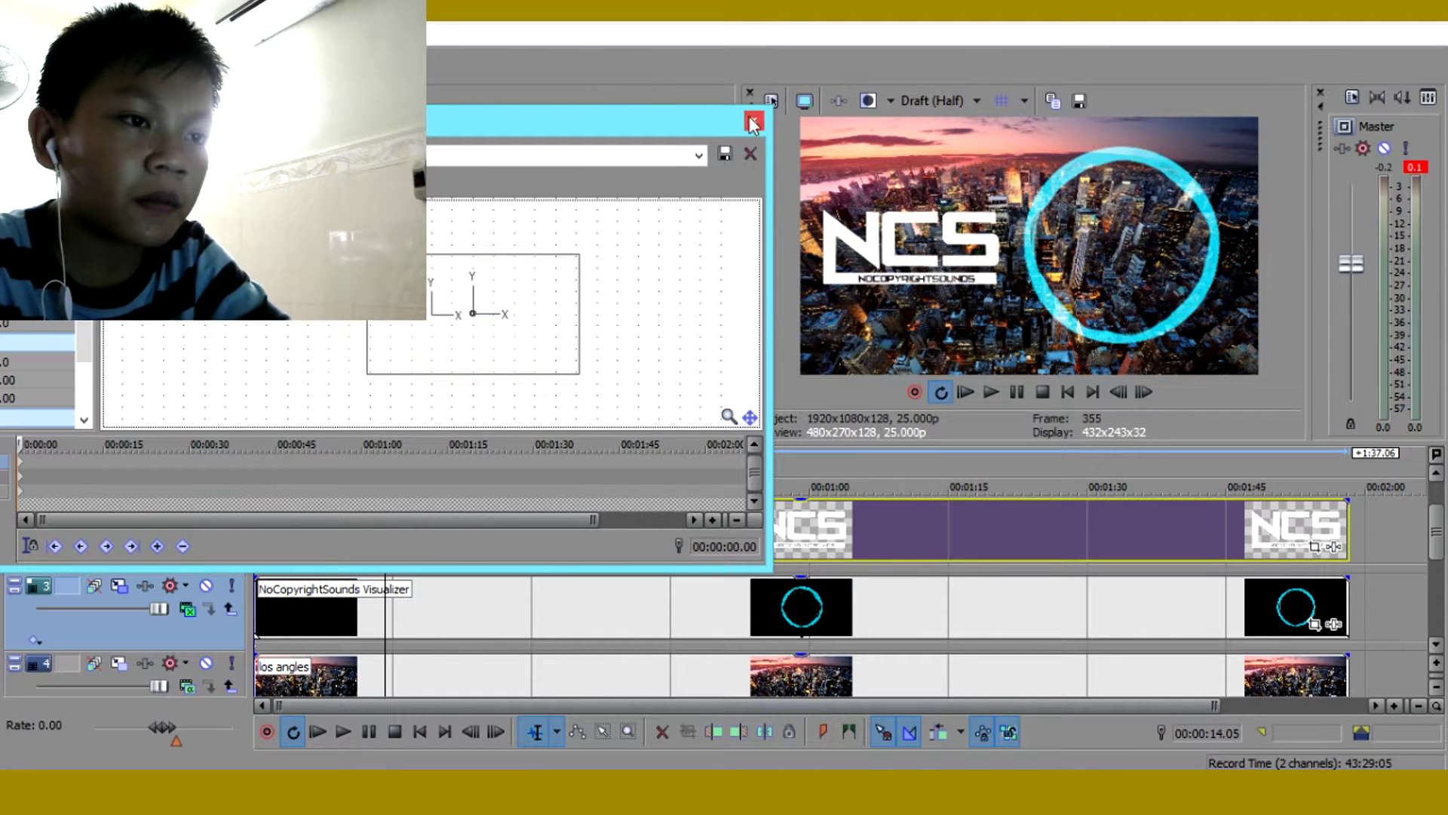
pyautogui.click(754, 121)
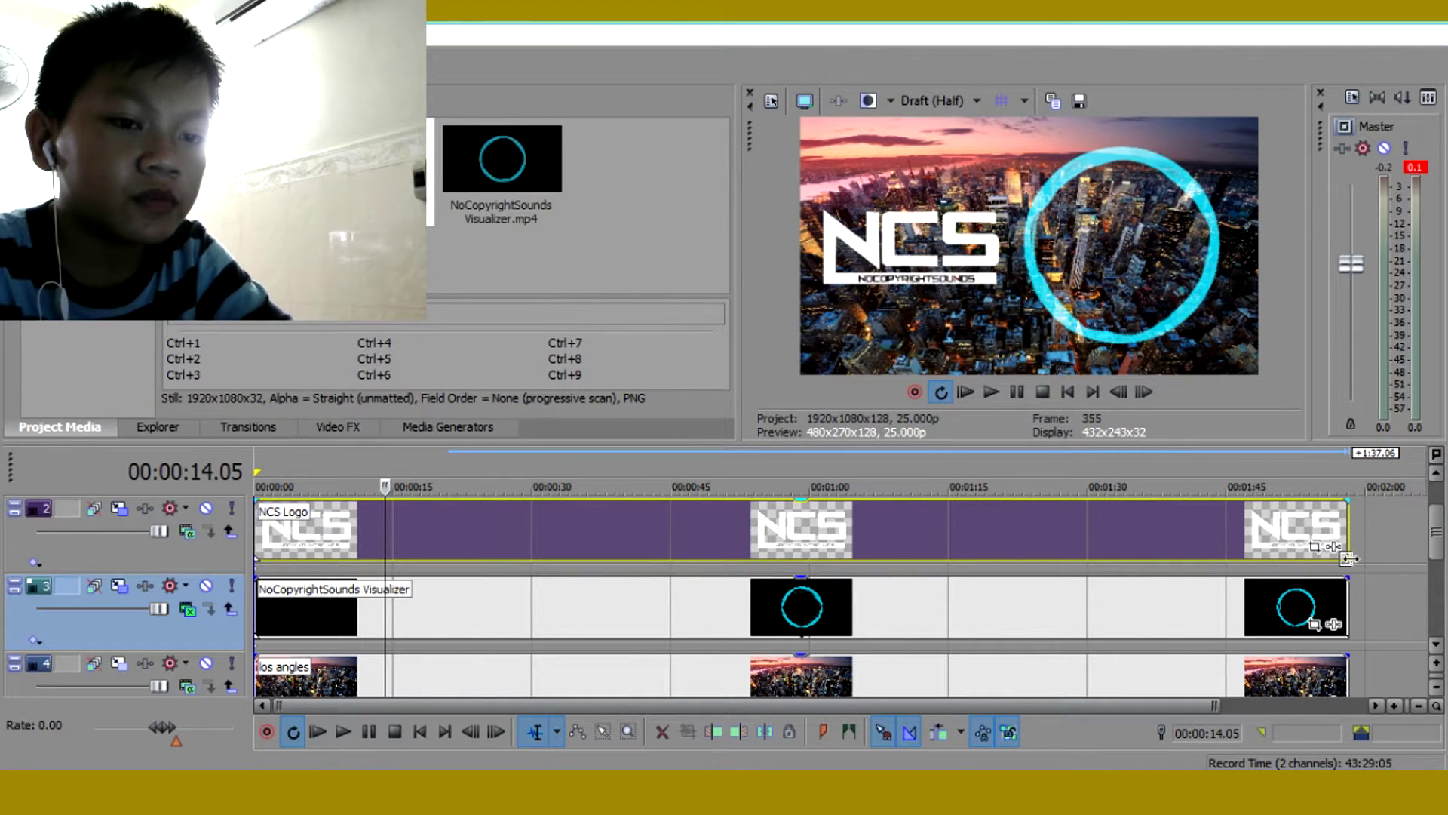
# Duplicate the visualizer track four times to thicken the cyan circle
pyautogui.moveTo(1351, 581)
pyautogui.mouseDown()
pyautogui.moveTo(1255, 571)
pyautogui.moveTo(1352, 567)
pyautogui.mouseUp()
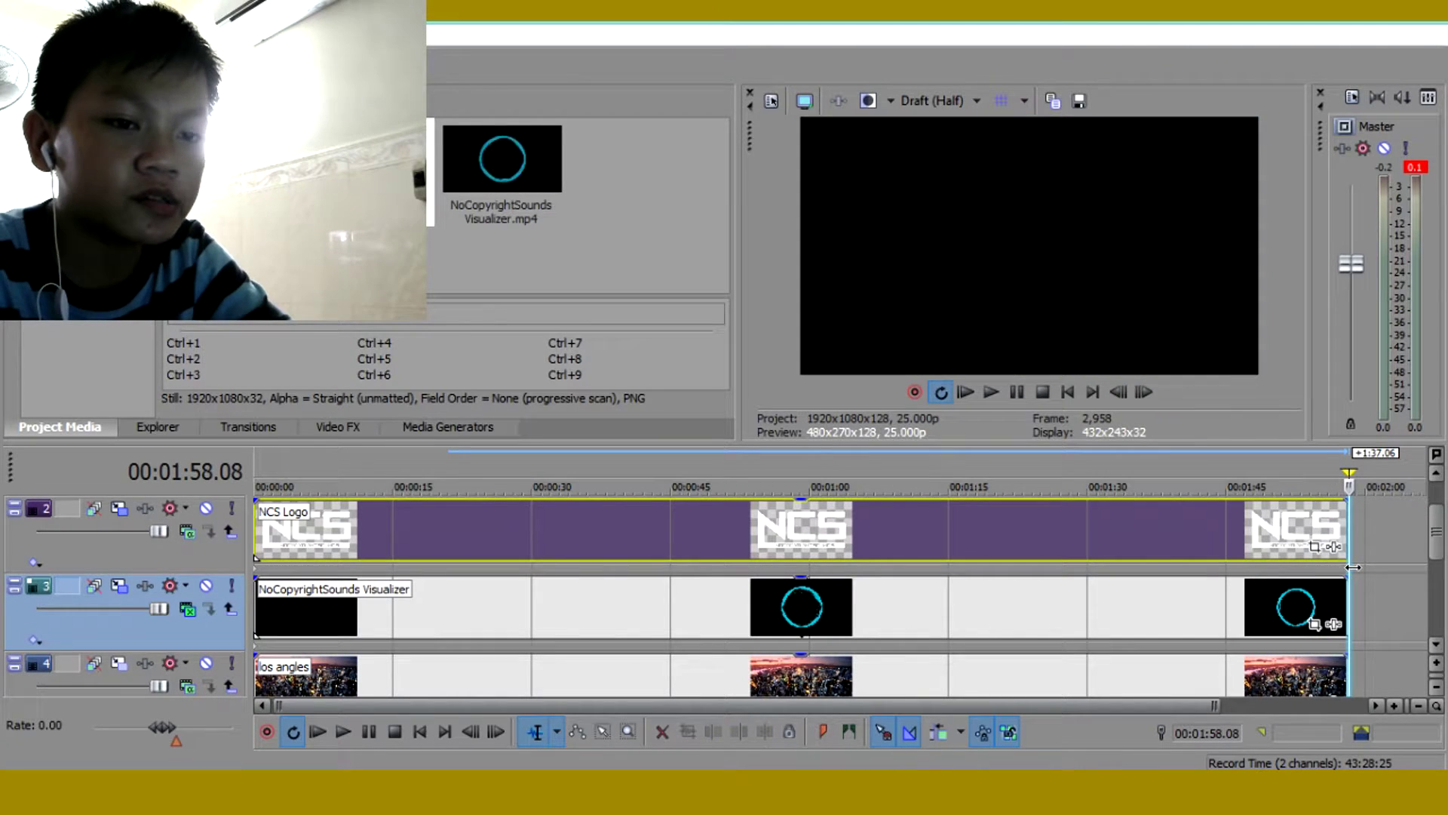
pyautogui.click(1188, 605)
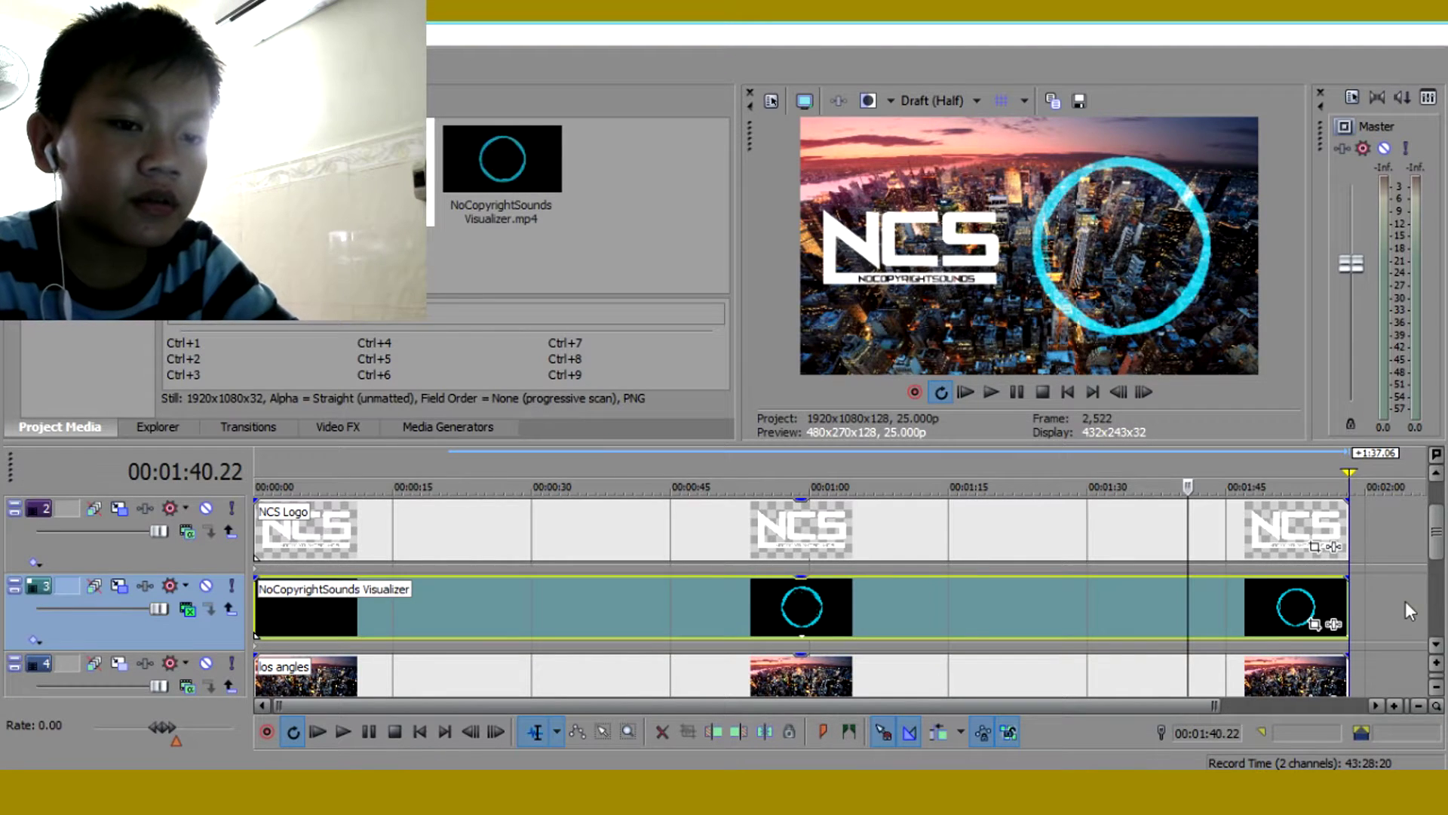
pyautogui.rightClick(1405, 601)
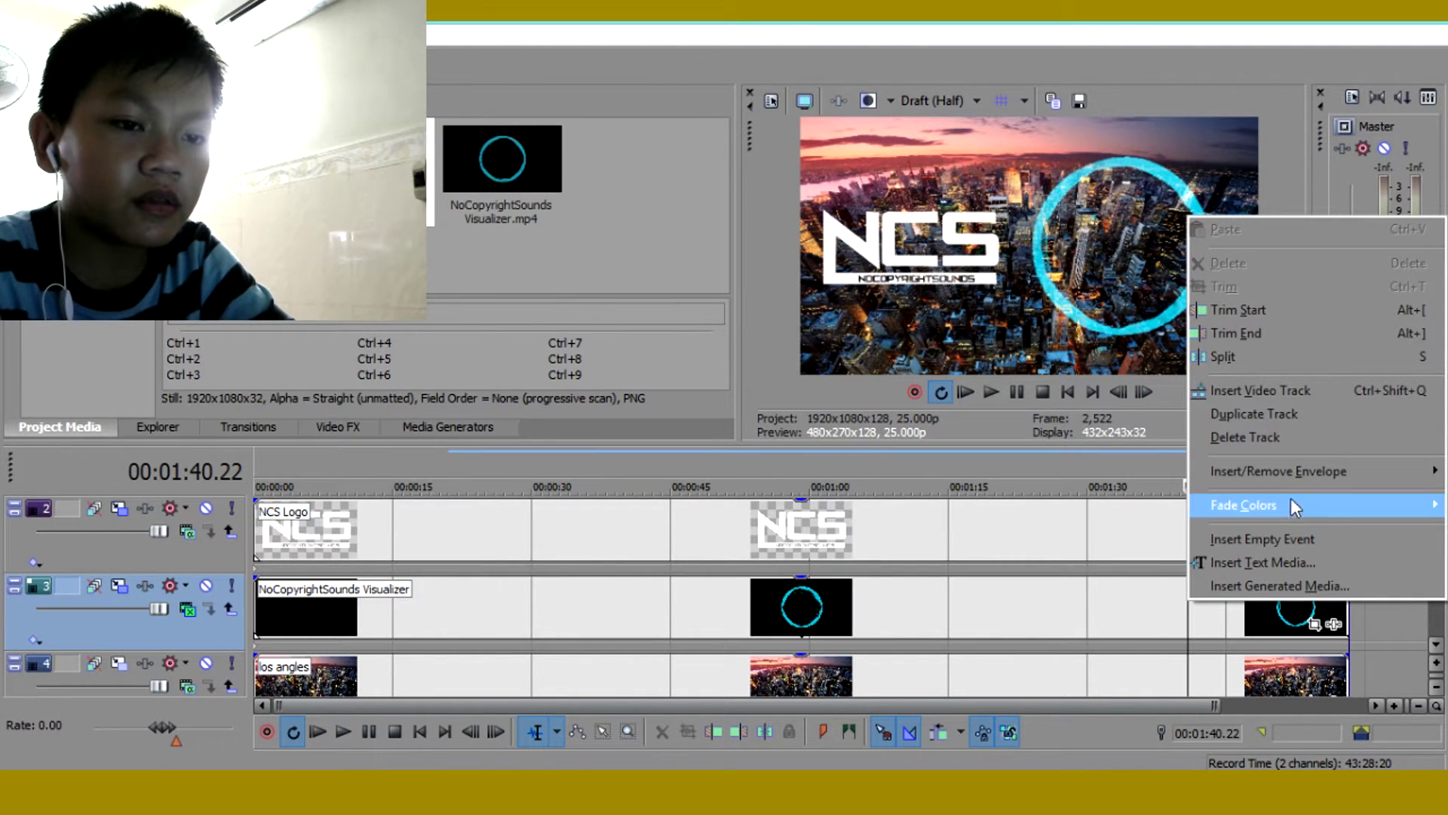
pyautogui.click(1288, 417)
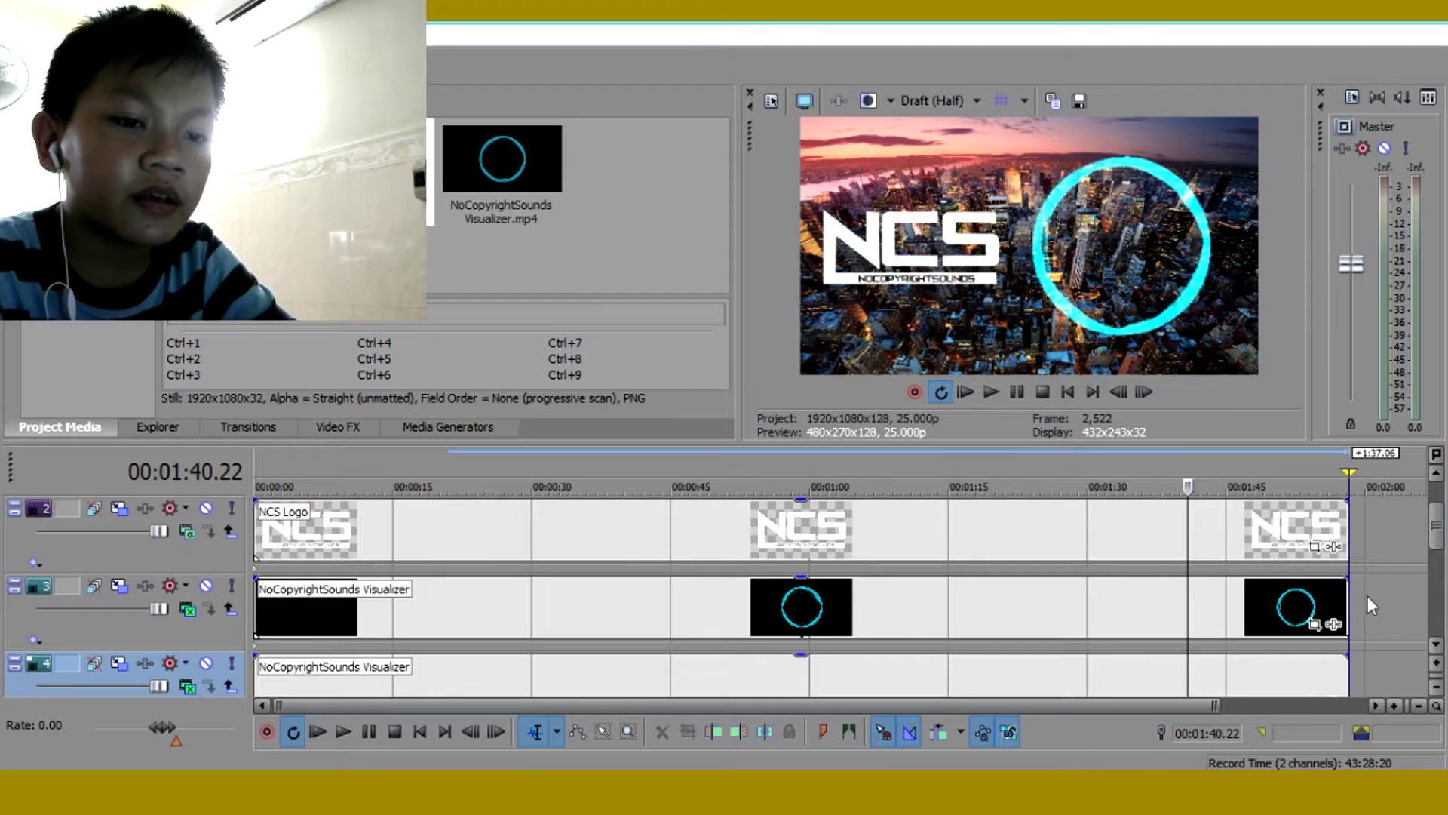
pyautogui.rightClick(1382, 623)
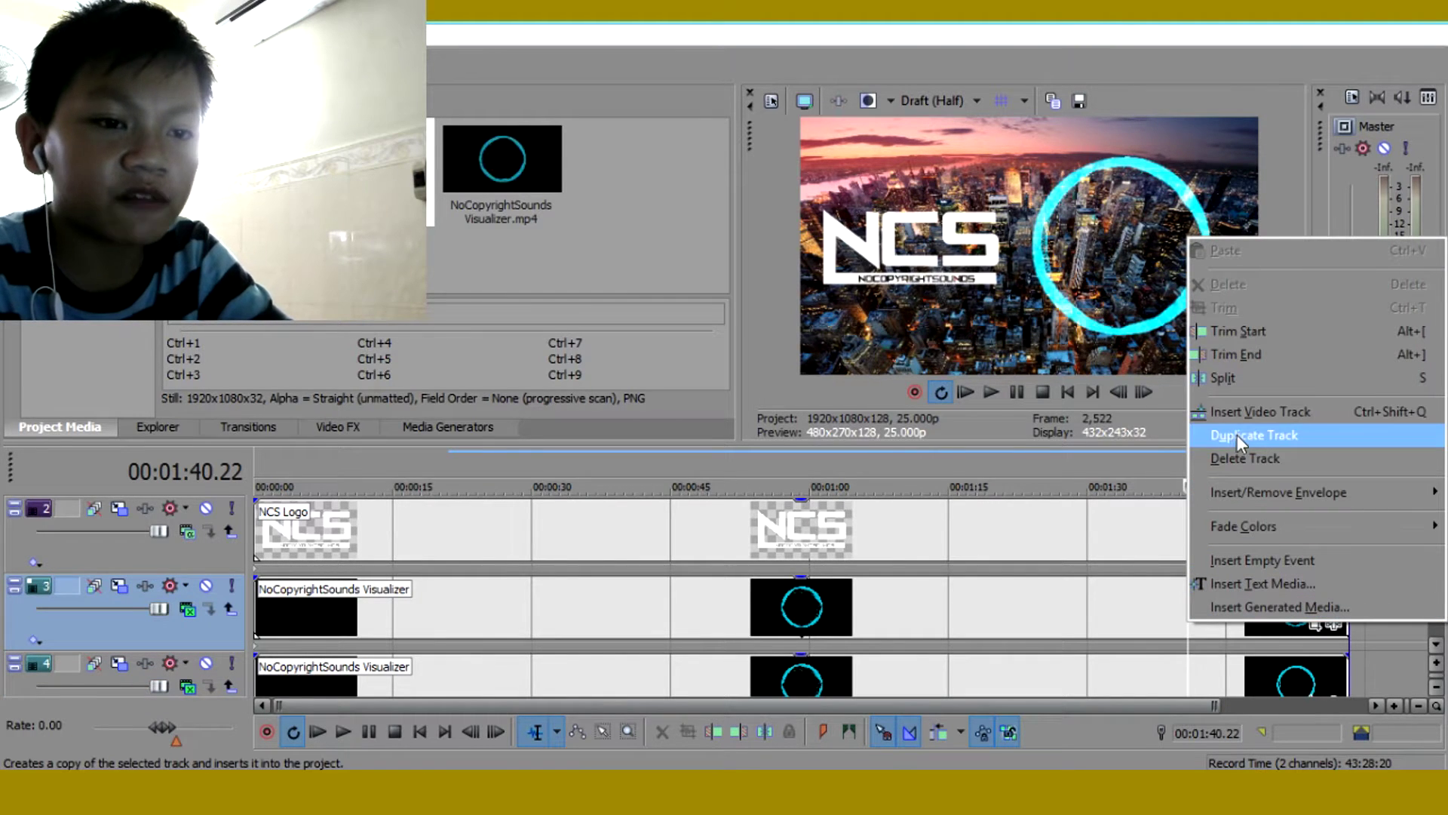
pyautogui.click(1237, 436)
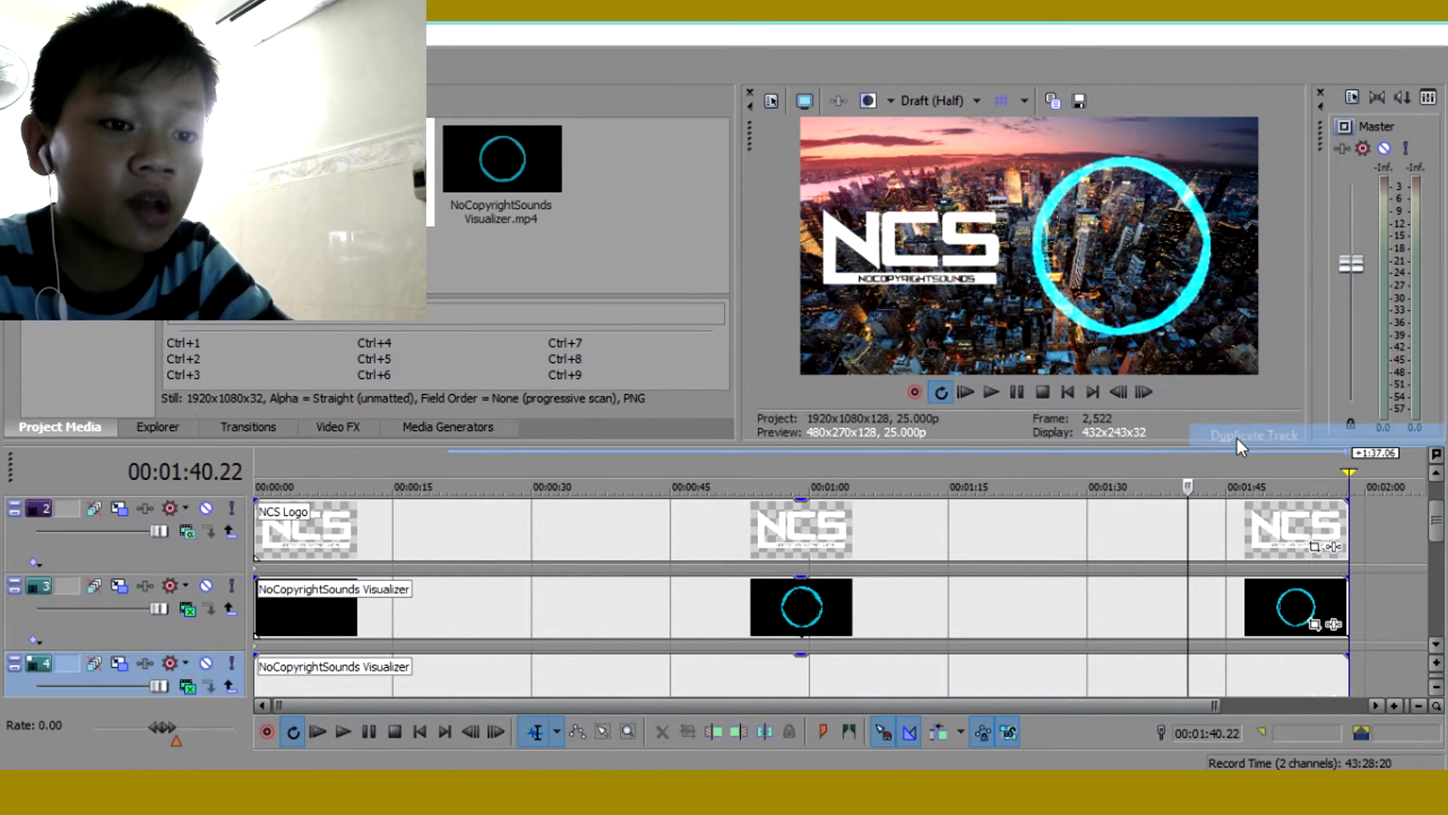
pyautogui.rightClick(1407, 601)
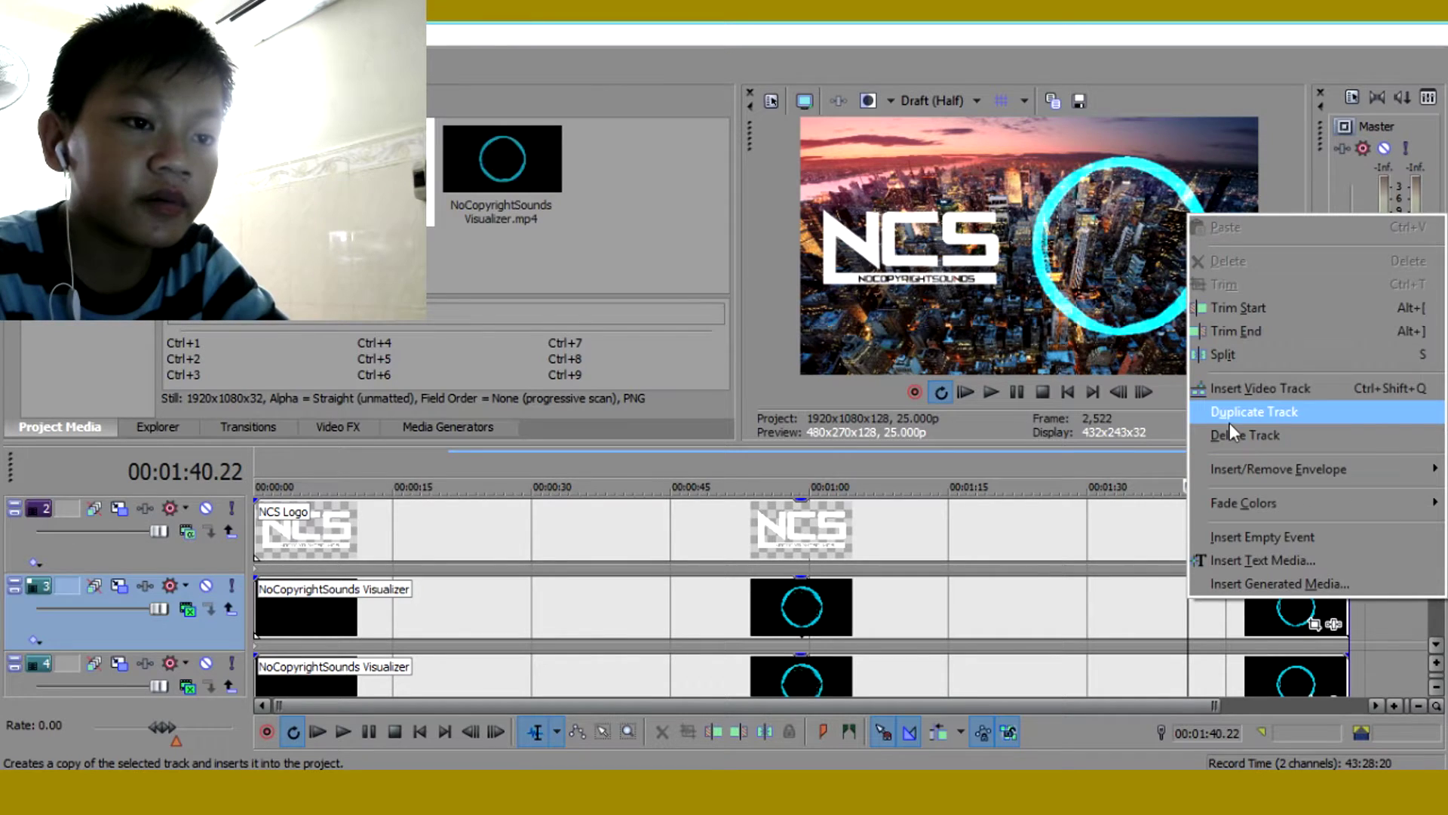
pyautogui.click(1230, 423)
pyautogui.rightClick(1379, 604)
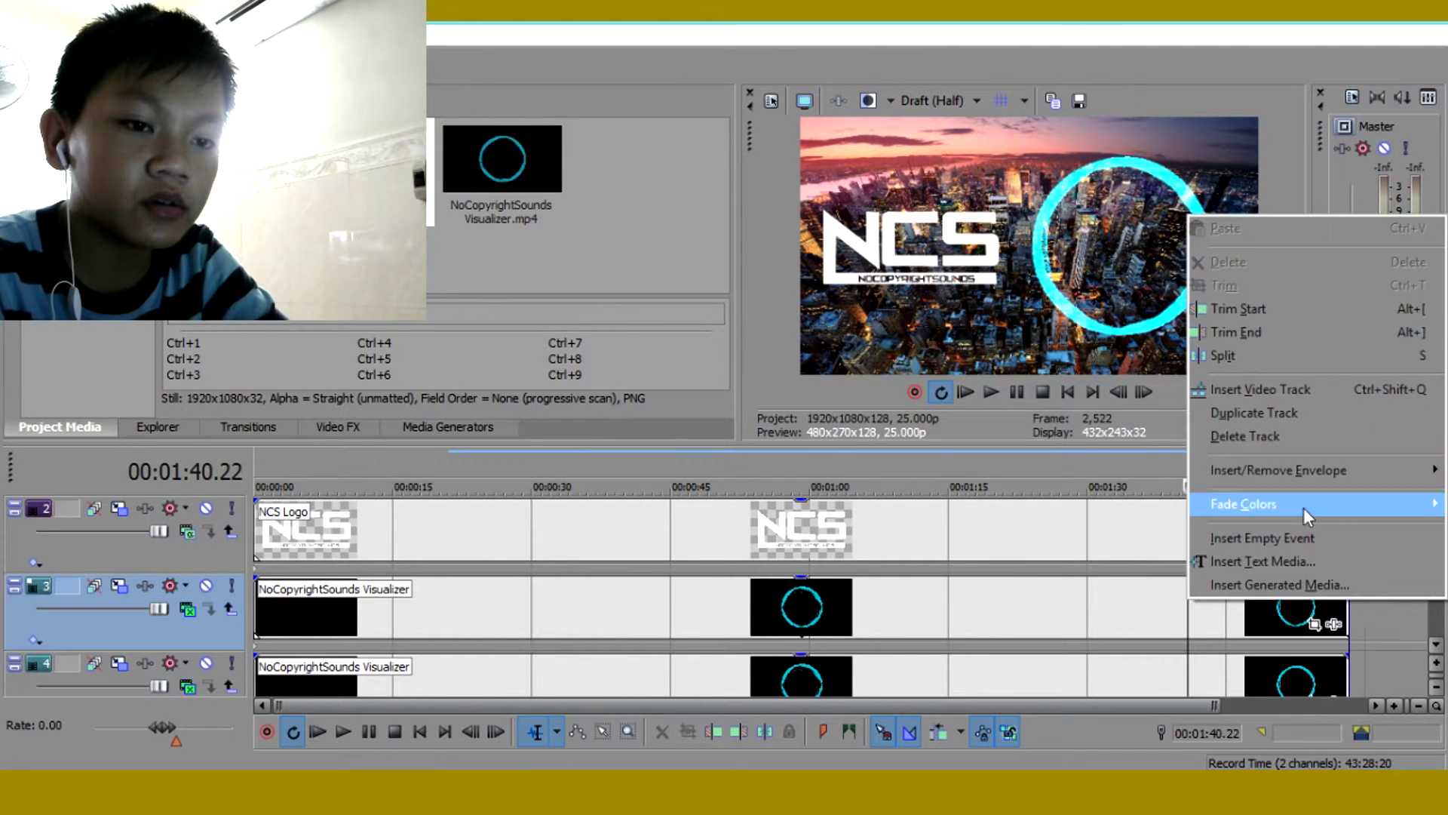
pyautogui.click(1236, 414)
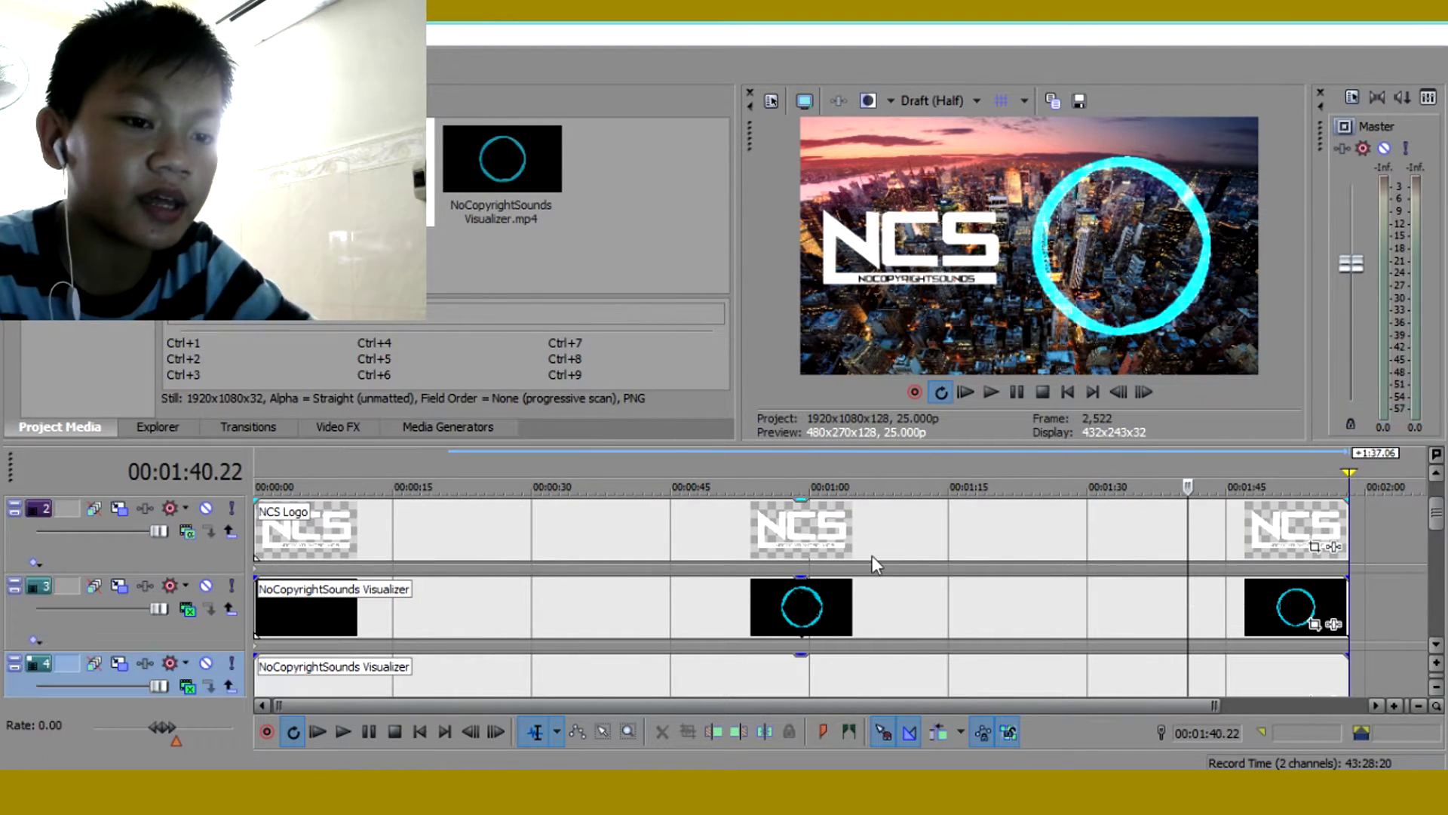
# Play the composite from the start and stop at about 4 seconds to review
pyautogui.press('space')
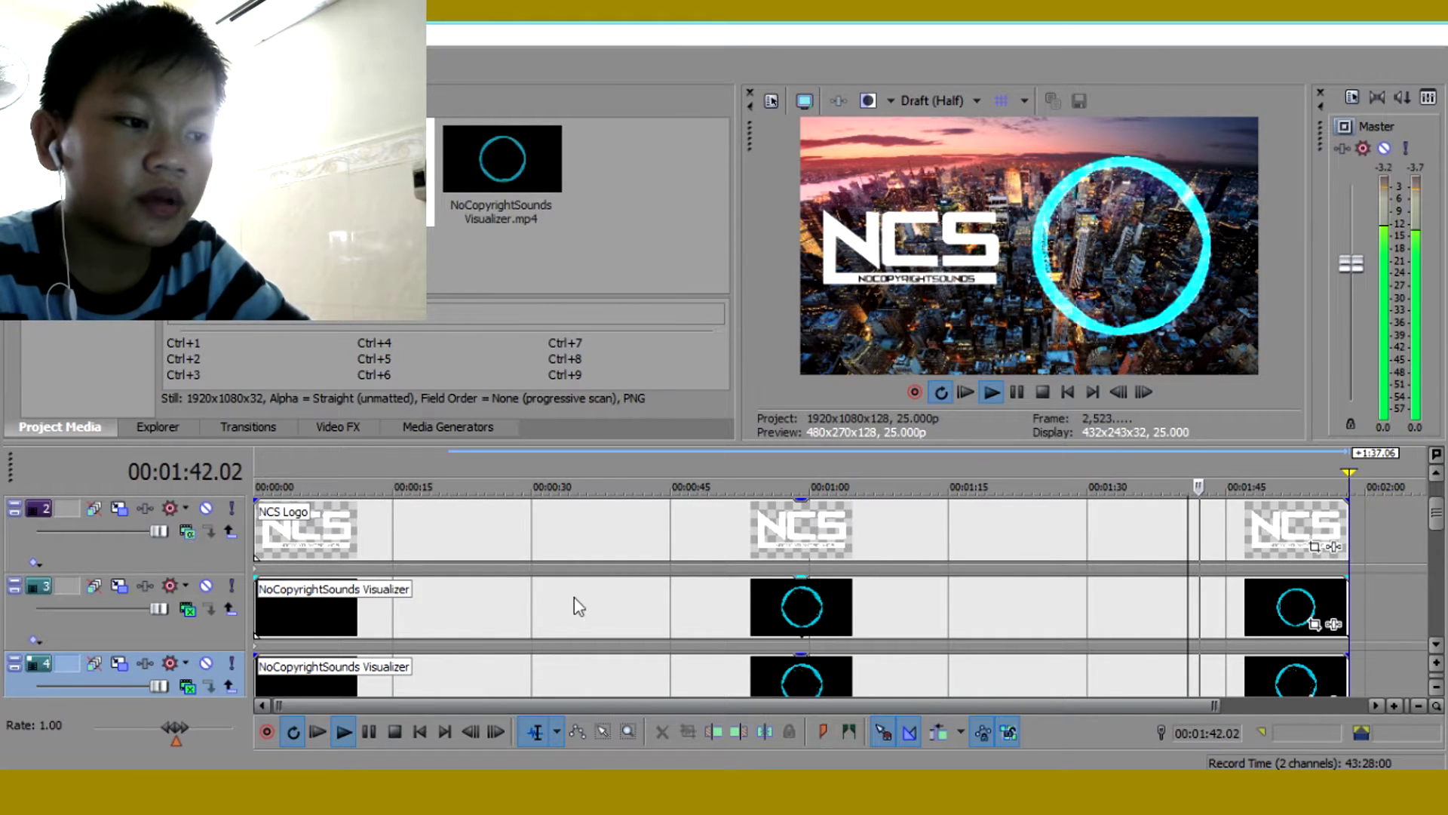
pyautogui.click(257, 609)
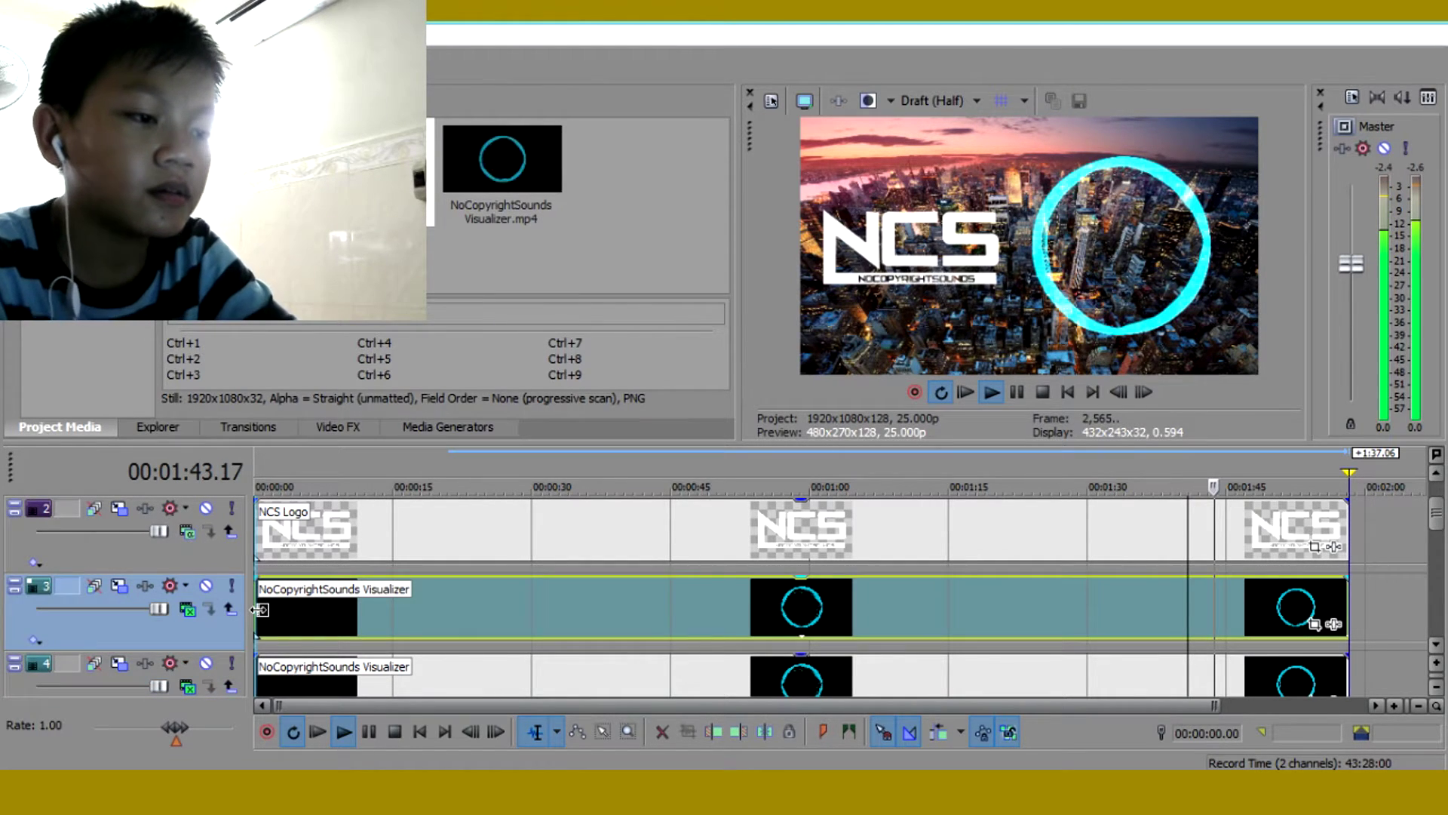
pyautogui.hotkey('ctrl', 'Home')
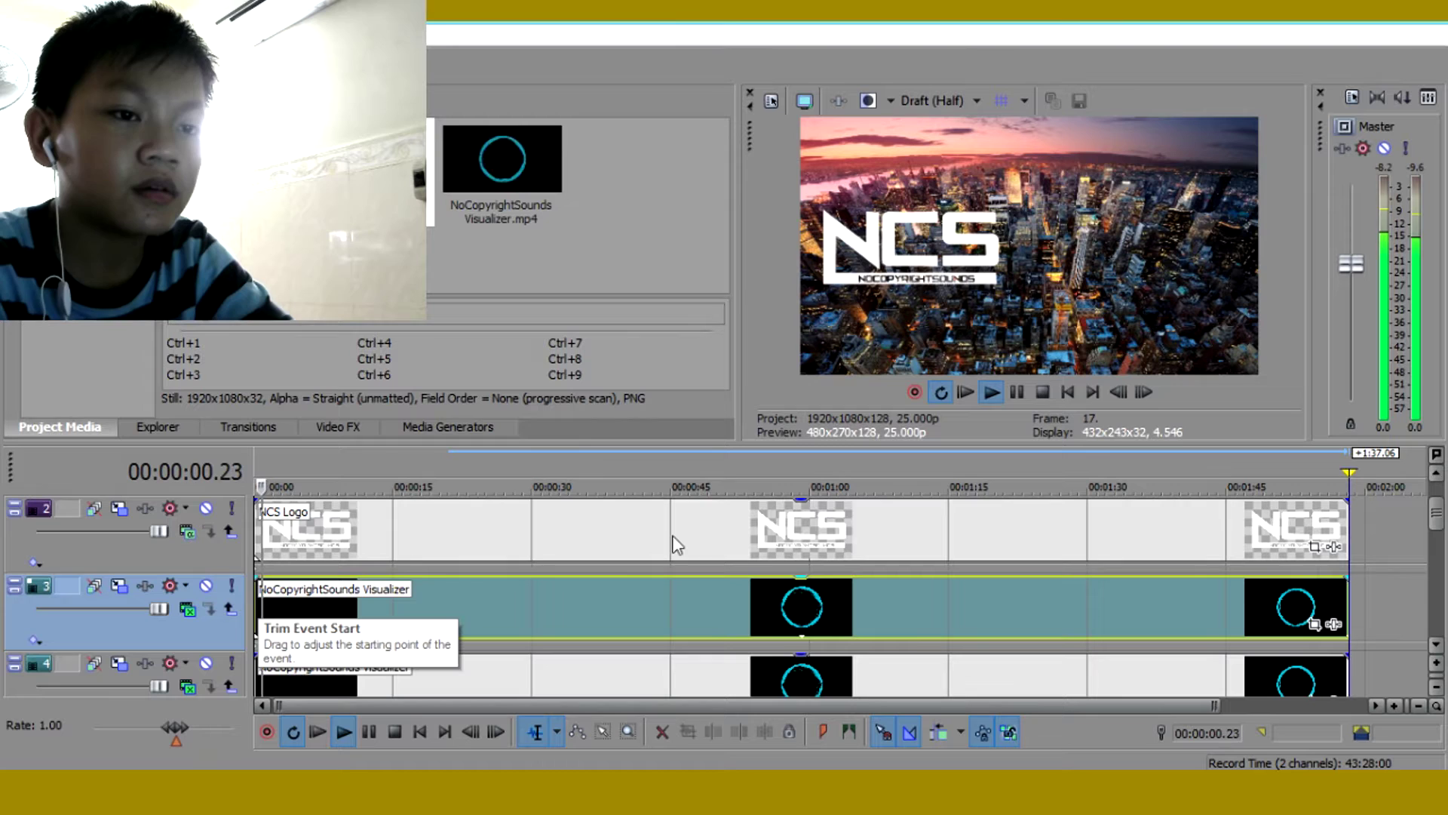
pyautogui.click(1016, 392)
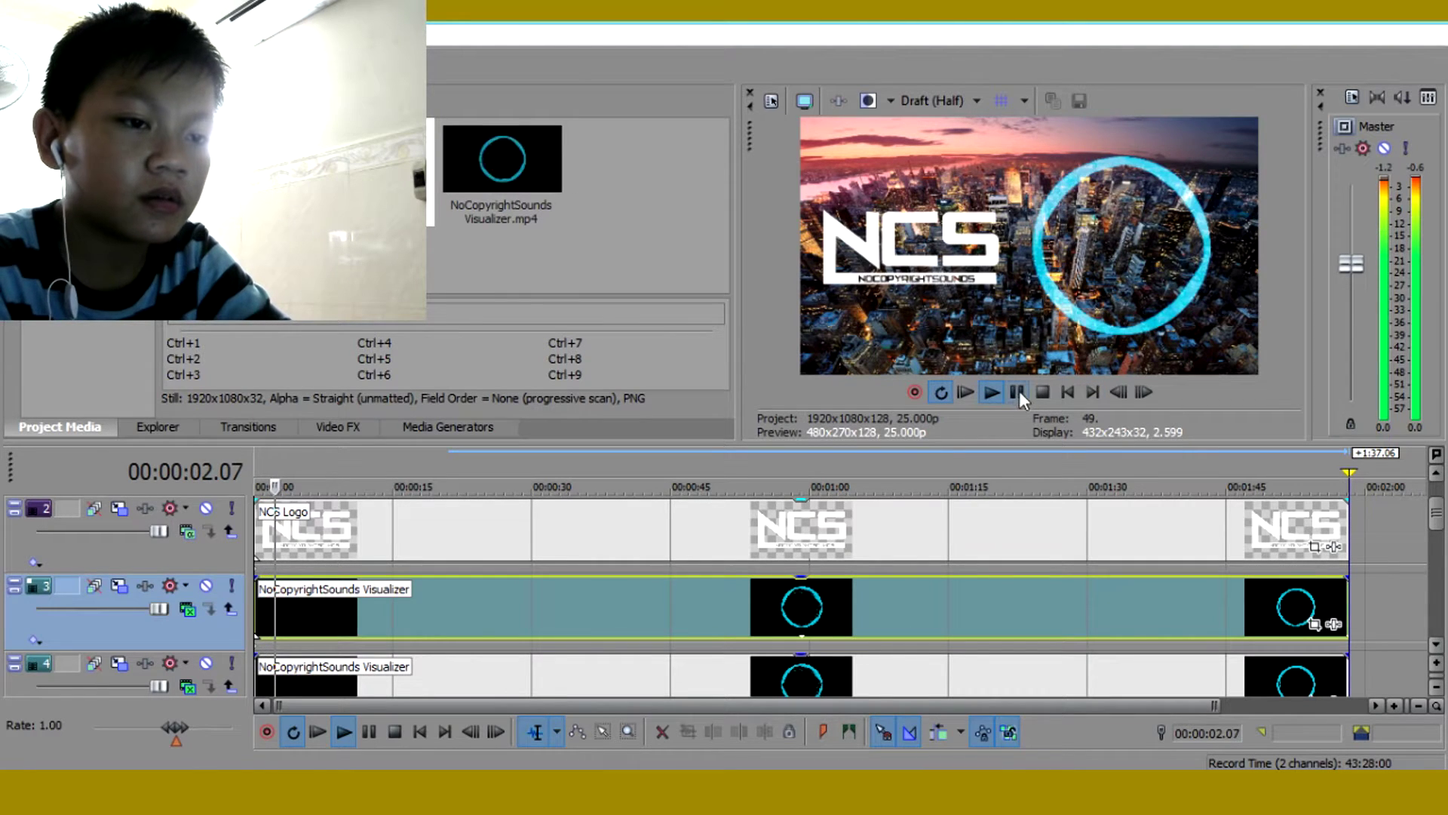
pyautogui.click(1015, 390)
pyautogui.click(1015, 391)
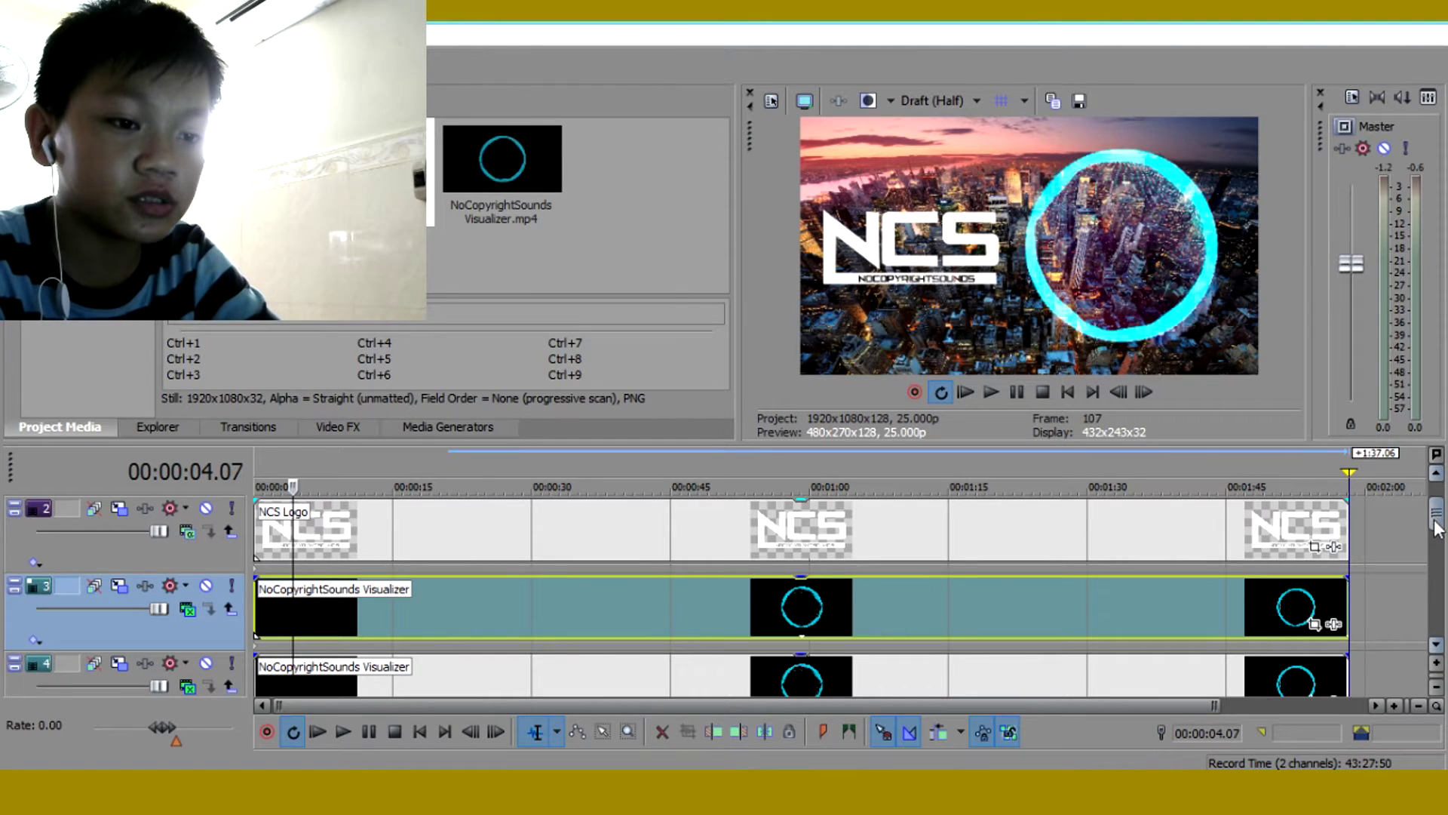
# Collapse the tracks and drop a Brightness and Contrast preset onto the los angles event
pyautogui.moveTo(1436, 528); pyautogui.dragTo(1436, 543)
pyautogui.click(357, 423)
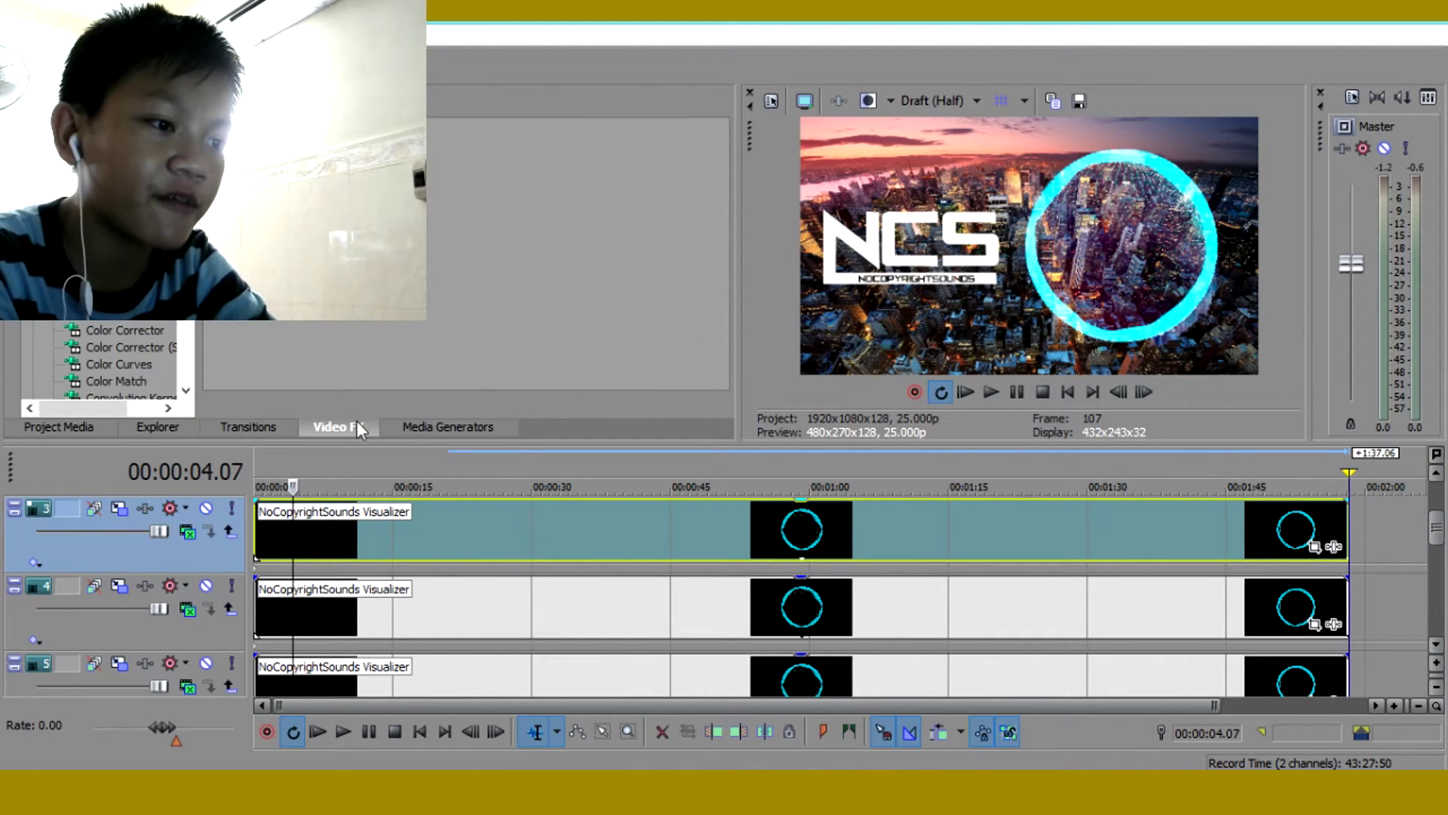
pyautogui.scroll(1, 121, 358)
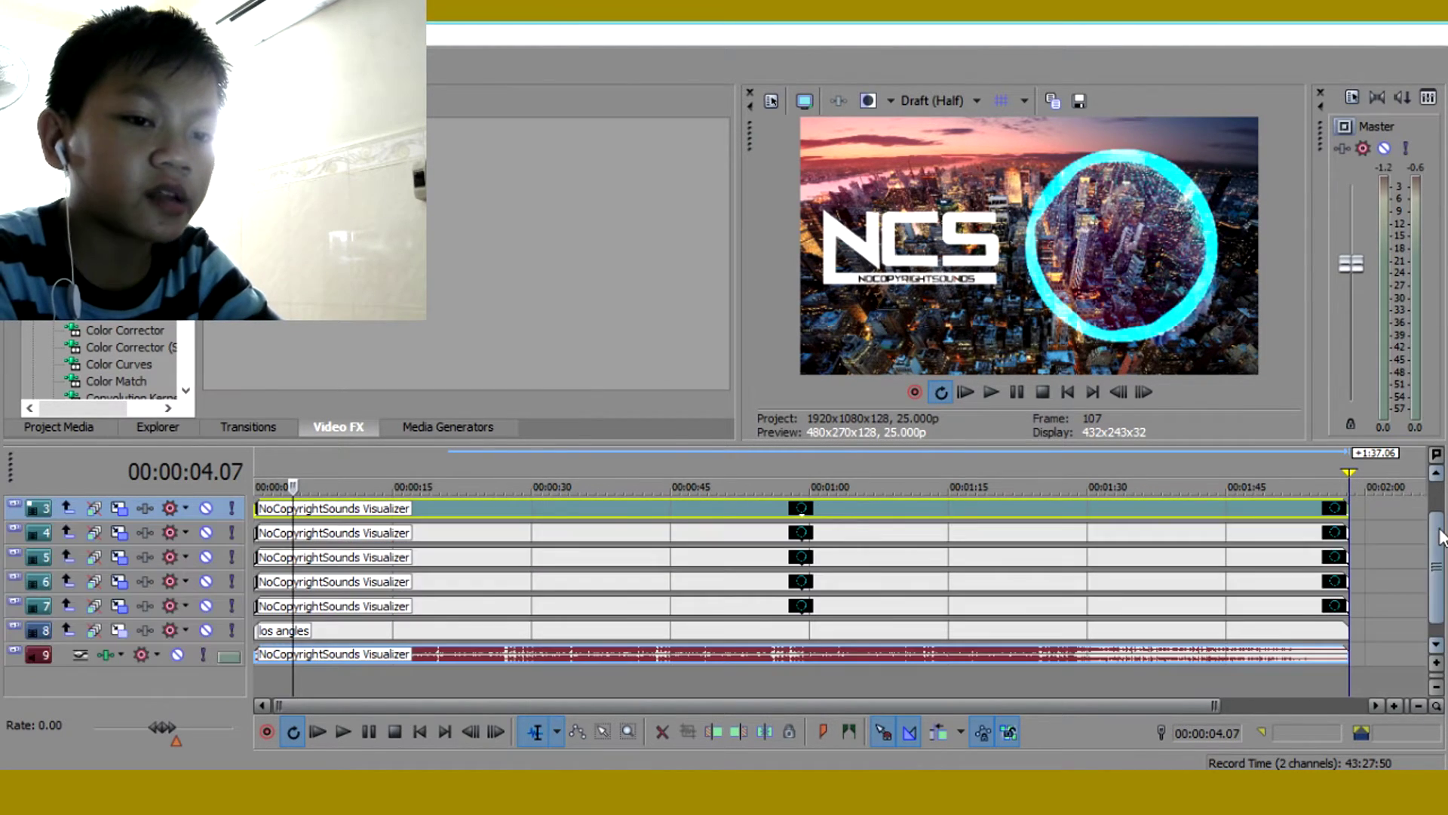
pyautogui.hotkey('ctrl', 'shift', 'Up')
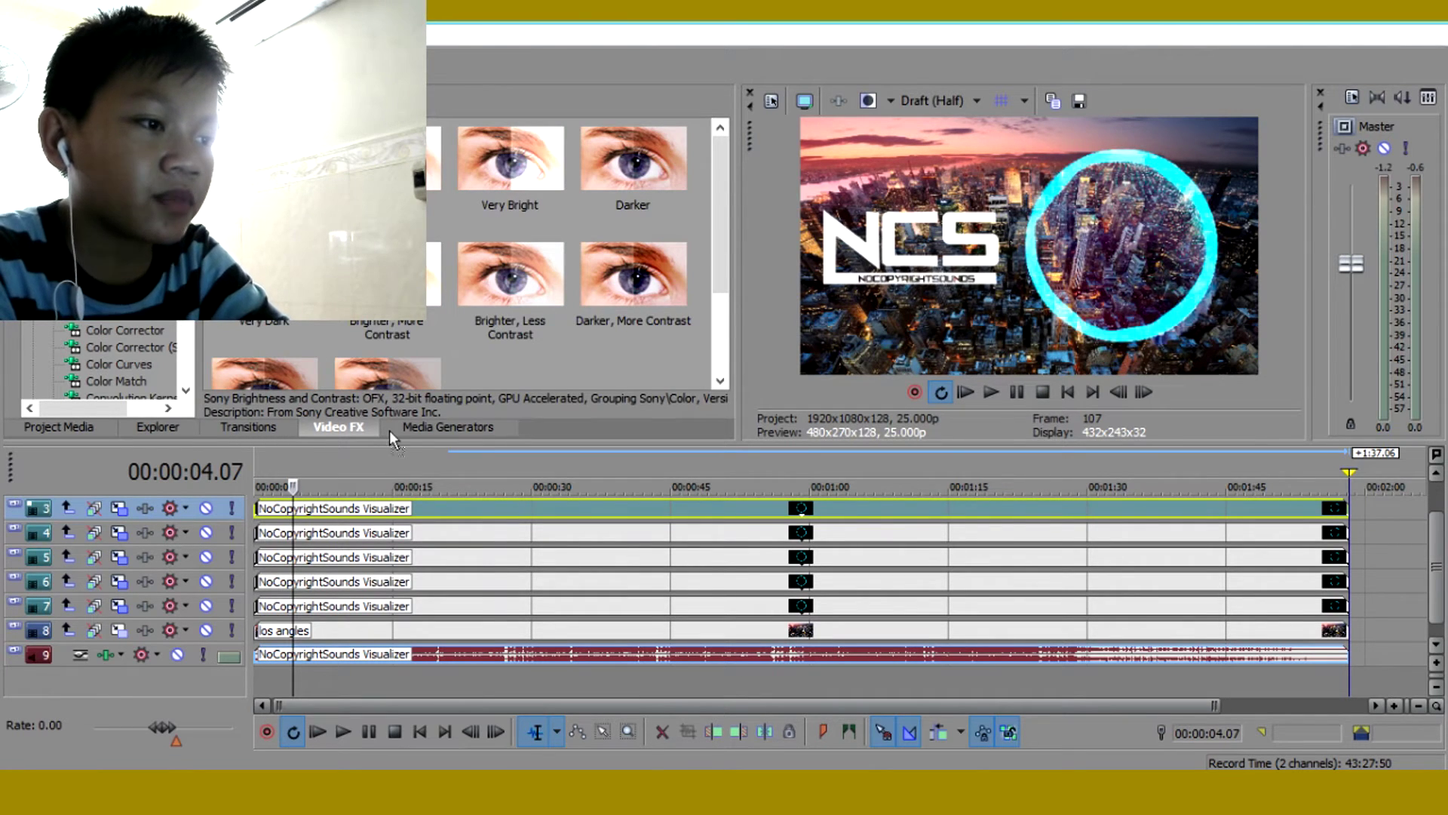
pyautogui.moveTo(392, 440); pyautogui.dragTo(363, 634)
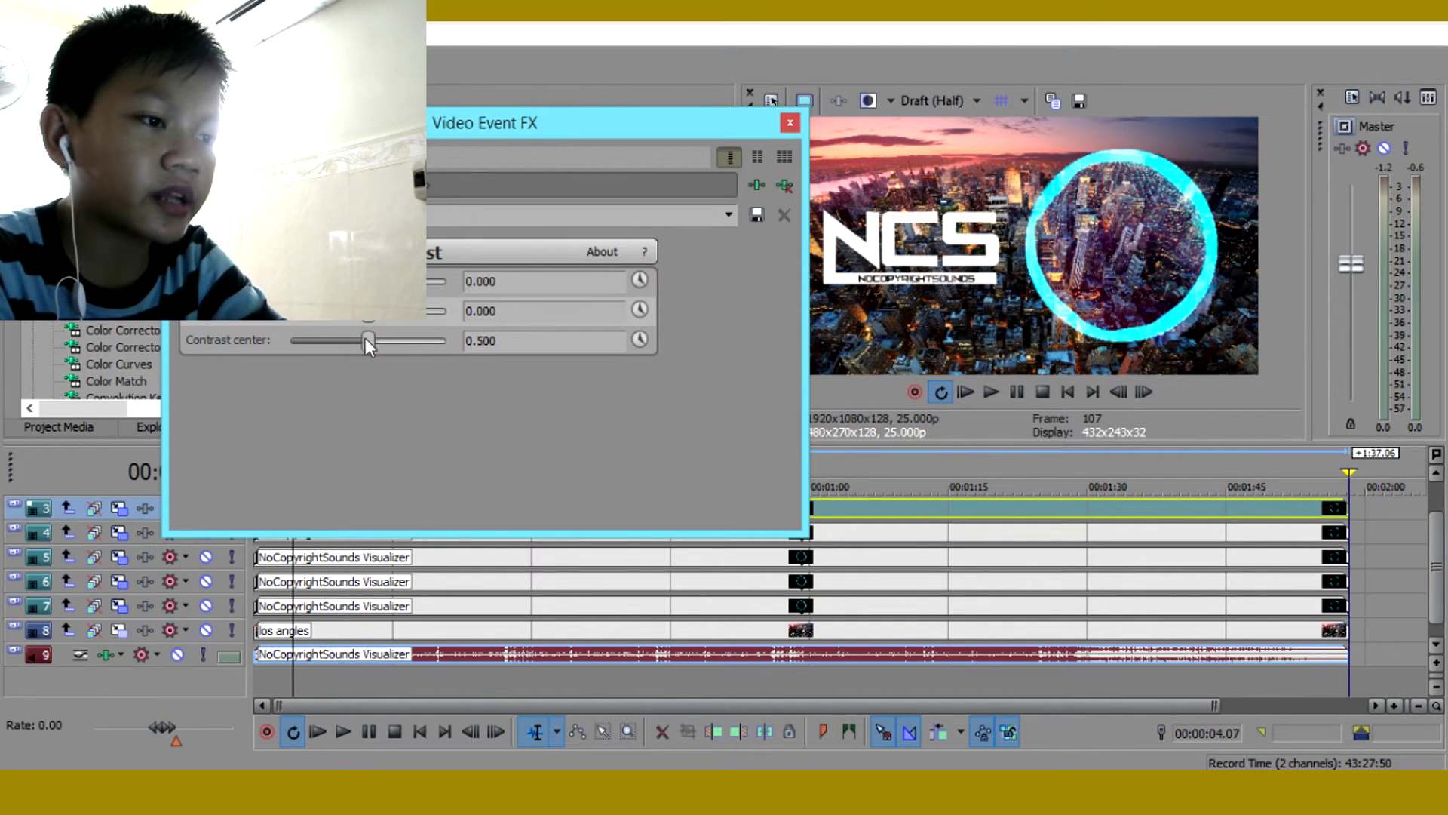
# Set the background's brightness to -0.143 and contrast to 0.347
pyautogui.moveTo(366, 313); pyautogui.dragTo(357, 280)
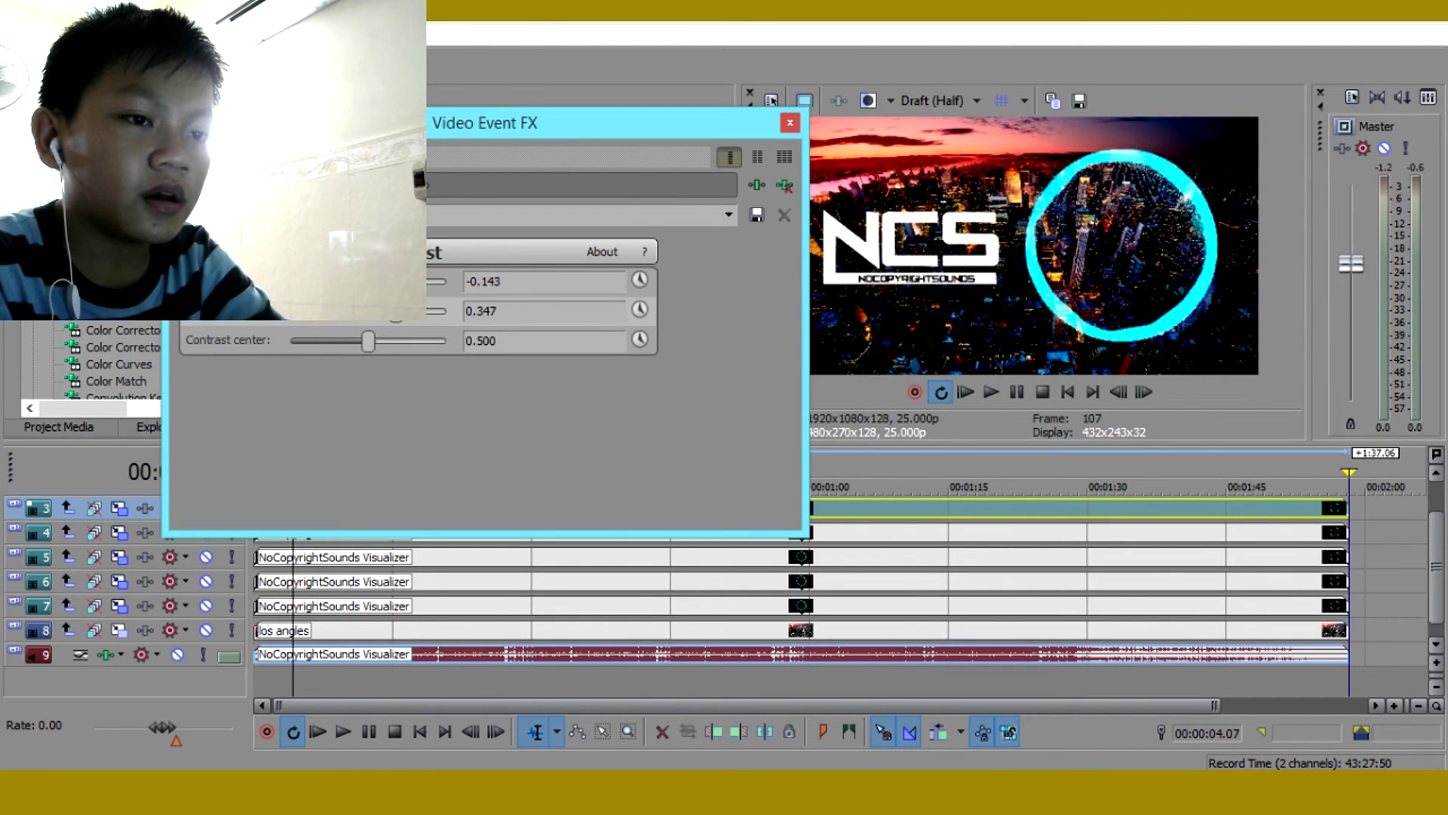
# Close the background's Video Event FX window, leaving the darkened city behind the logo and ring
pyautogui.click(790, 125)
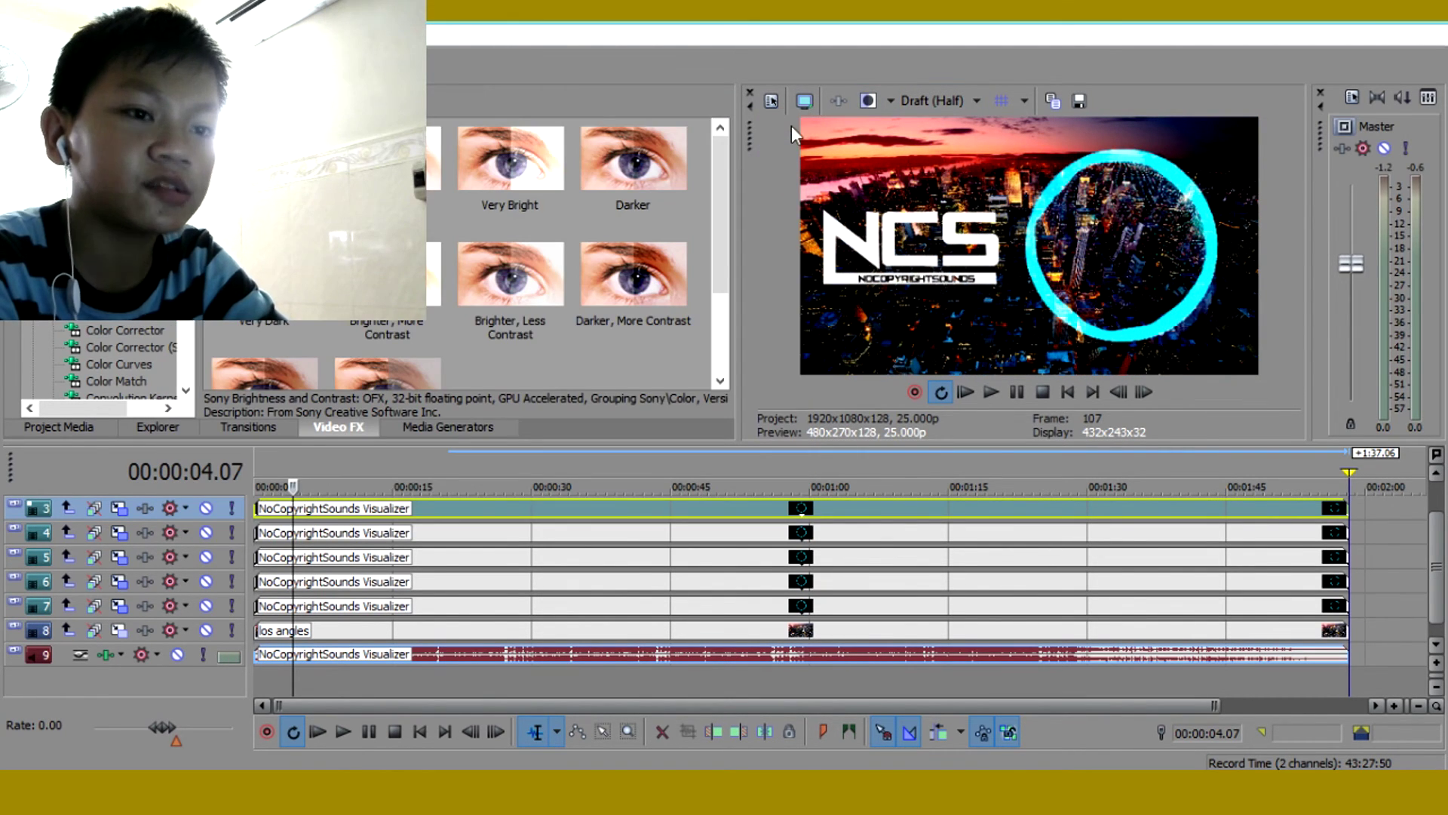